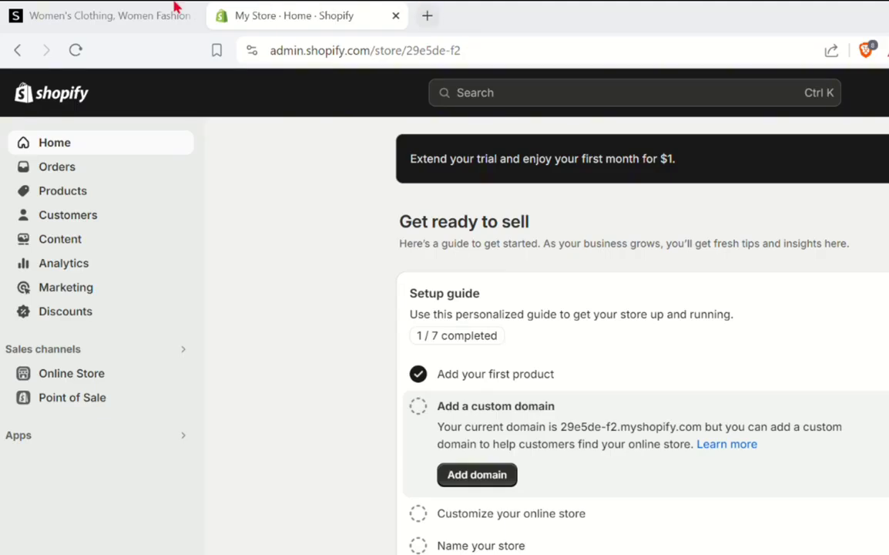
Switch to the SHEIN site and look through its homepage categories, deals and Spotlight section.
click(113, 12)
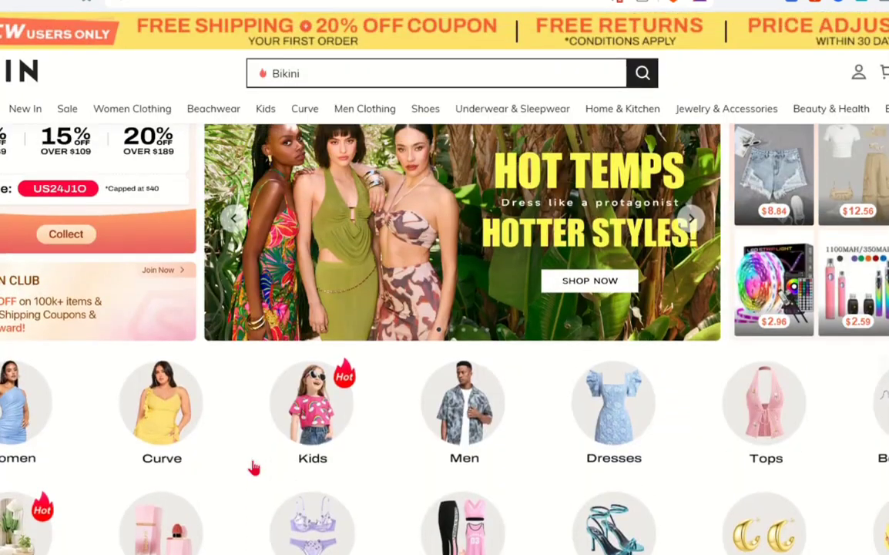
scroll(254, 467, down, 10)
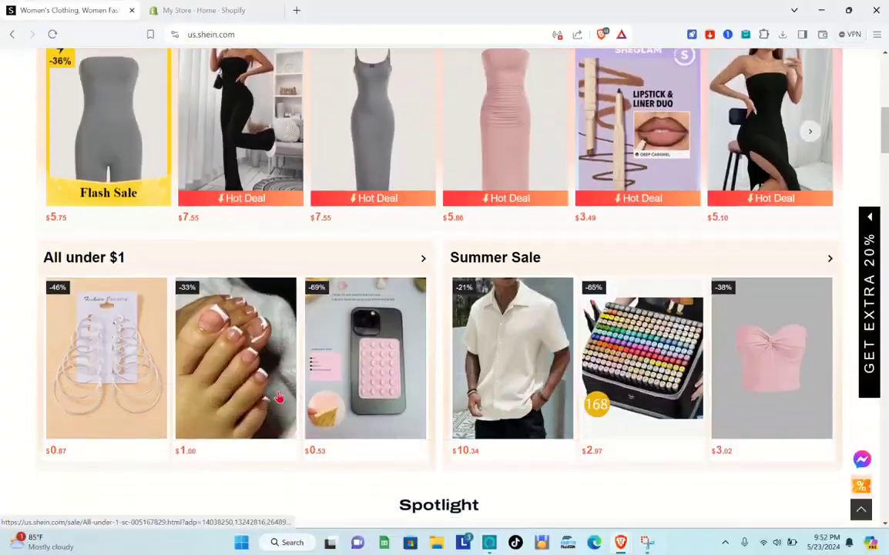
scroll(279, 397, down, 4)
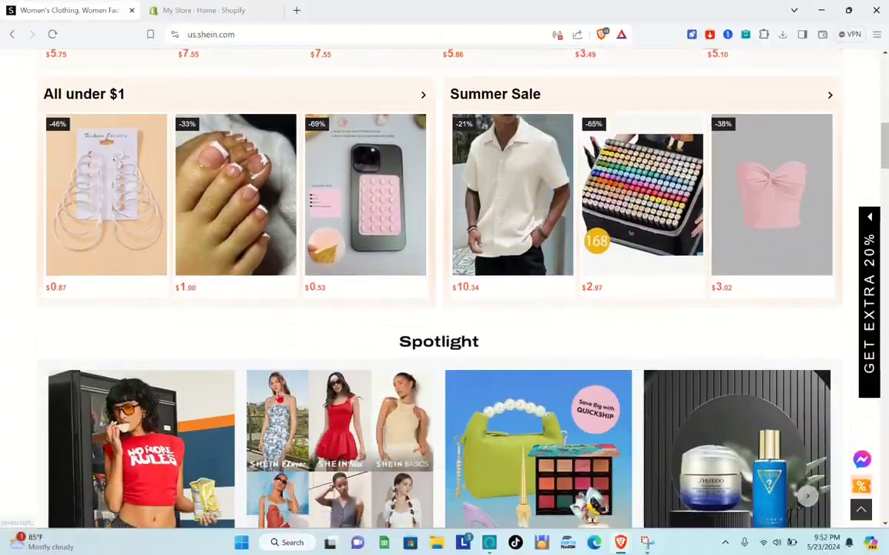
scroll(279, 397, up, 5)
scroll(279, 397, up, 6)
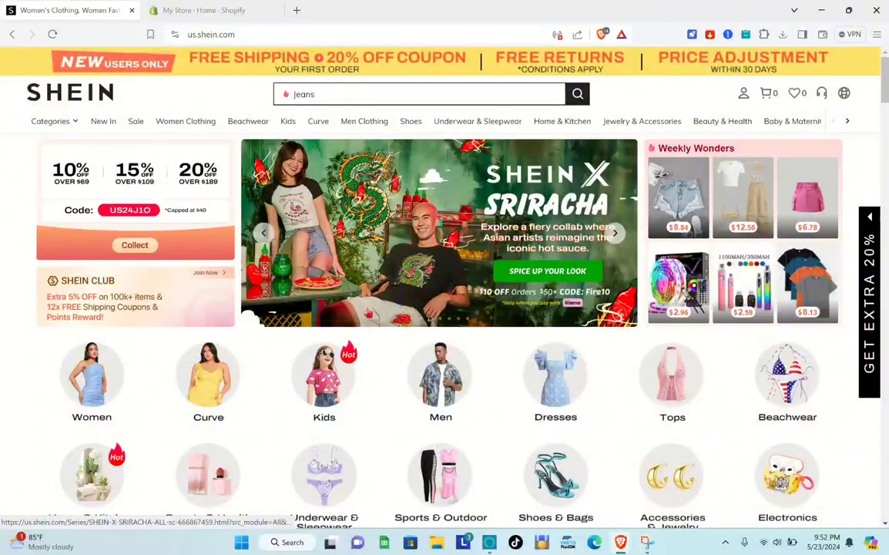
Return to the Shopify browser tab, go to shopify.com and start the free trial.
click(194, 15)
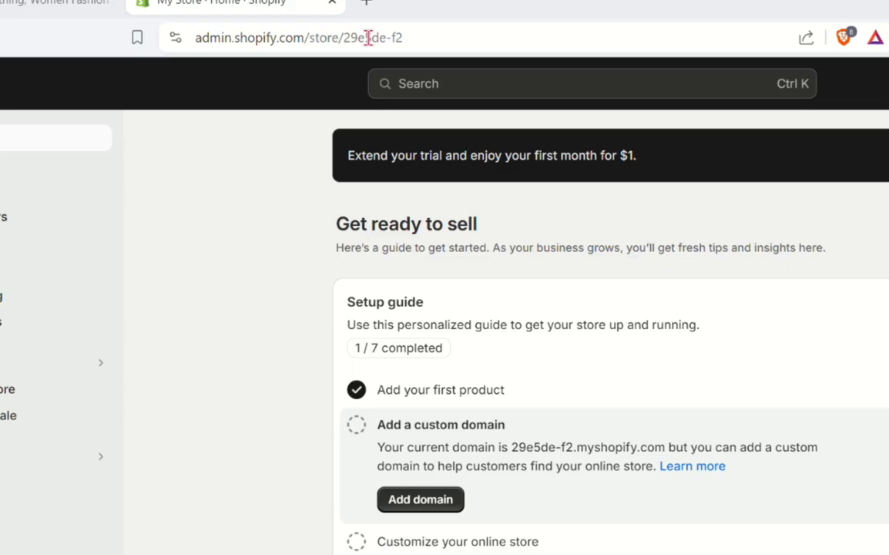
click(250, 34)
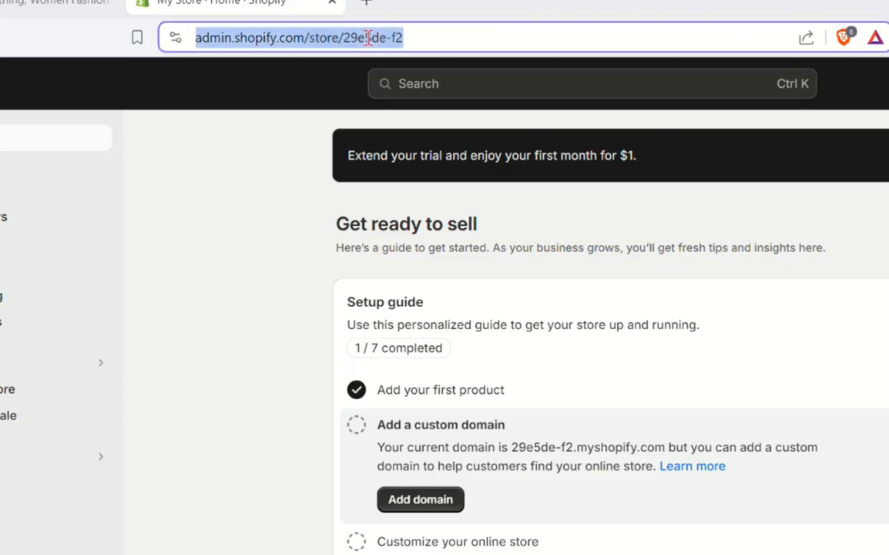
text(shopi)
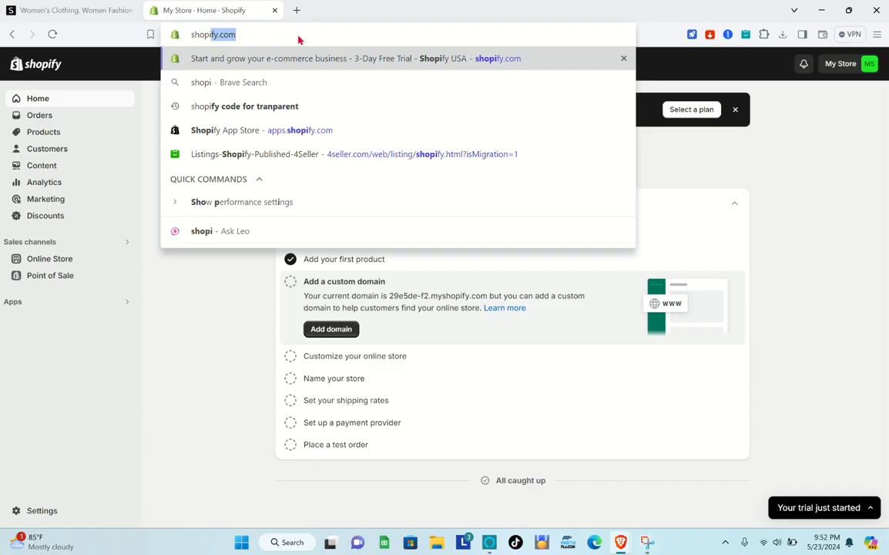
key(Return)
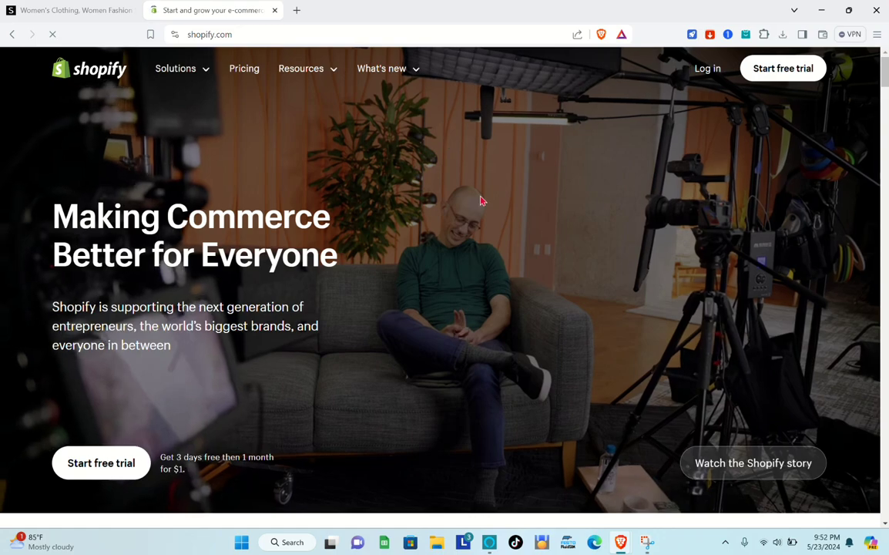
scroll(505, 251, down, 2)
scroll(505, 251, up, 2)
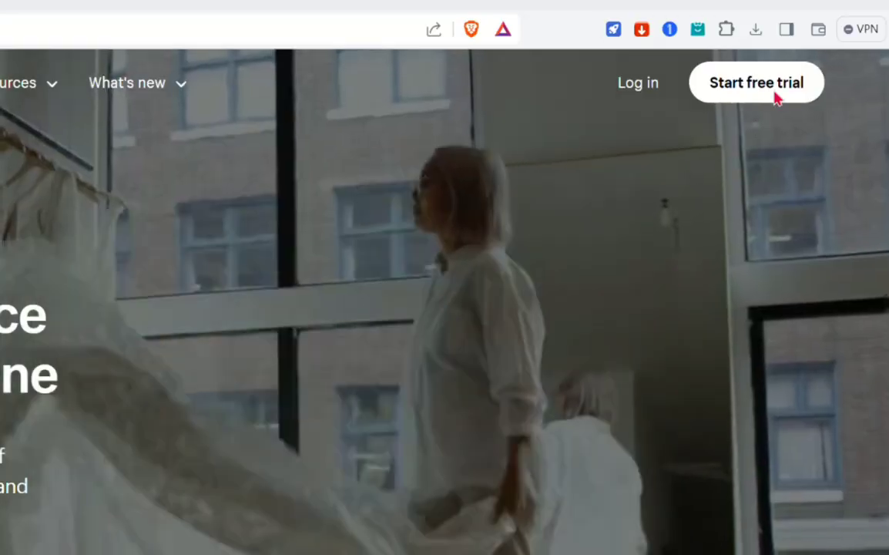
click(616, 86)
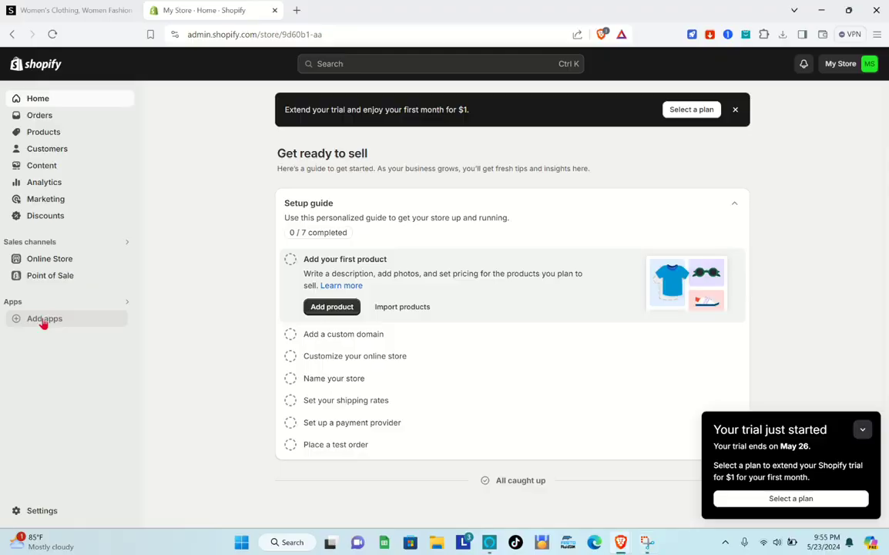
From the store's add-apps option, go to the Shopify App Store, search for "importify" and open the Importify - Easy Dropshipping listing.
click(44, 319)
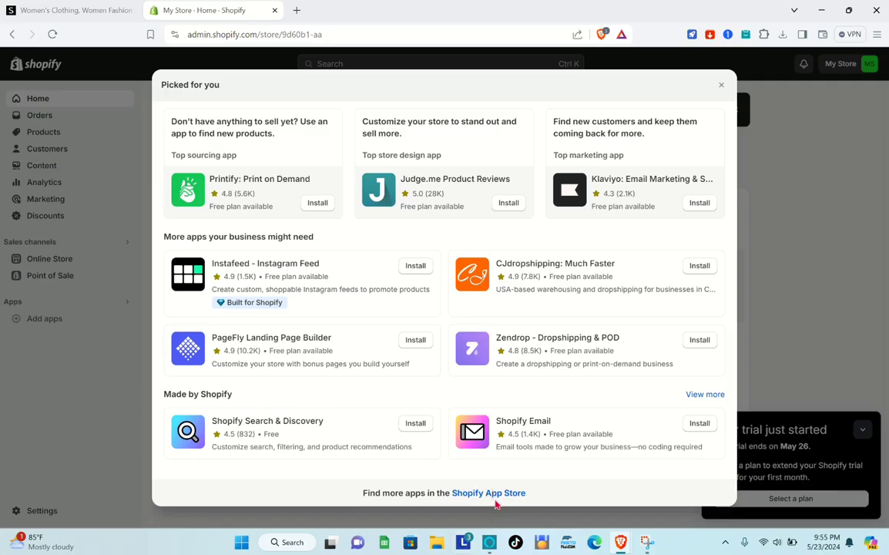
click(496, 501)
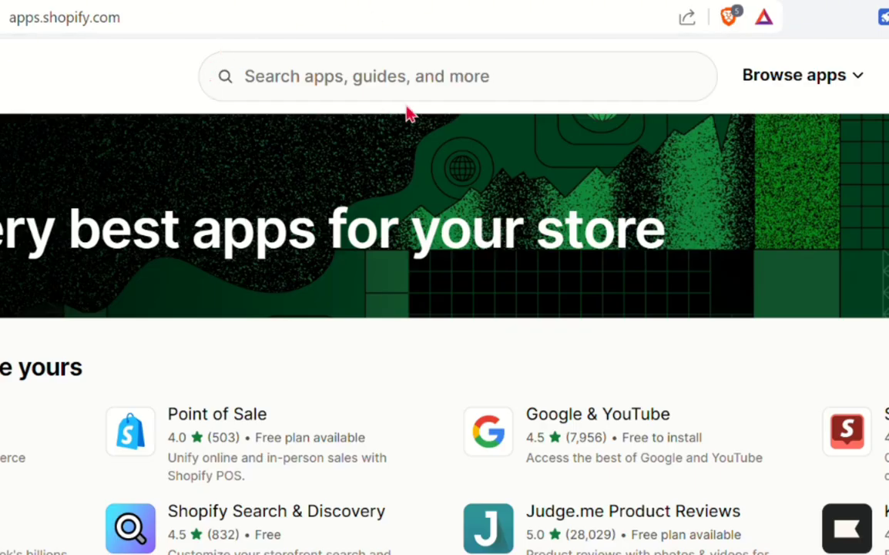
click(404, 74)
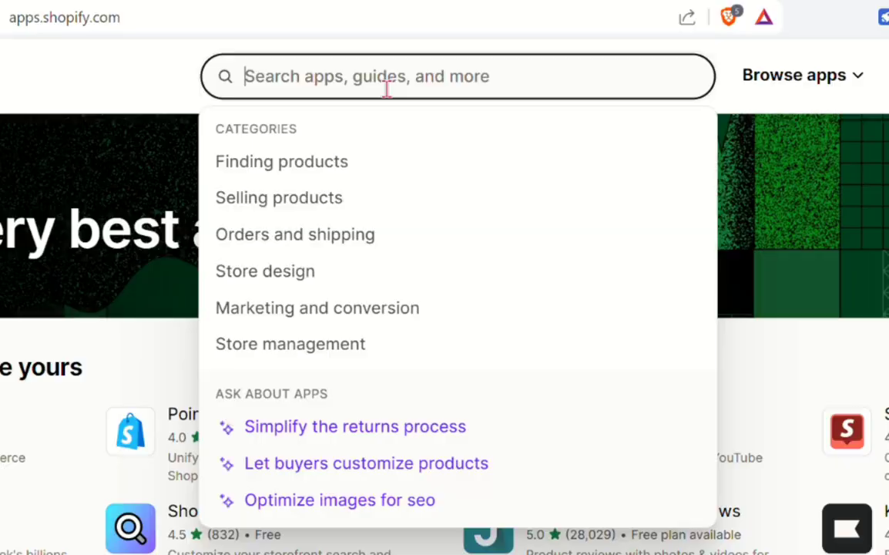
text(importify)
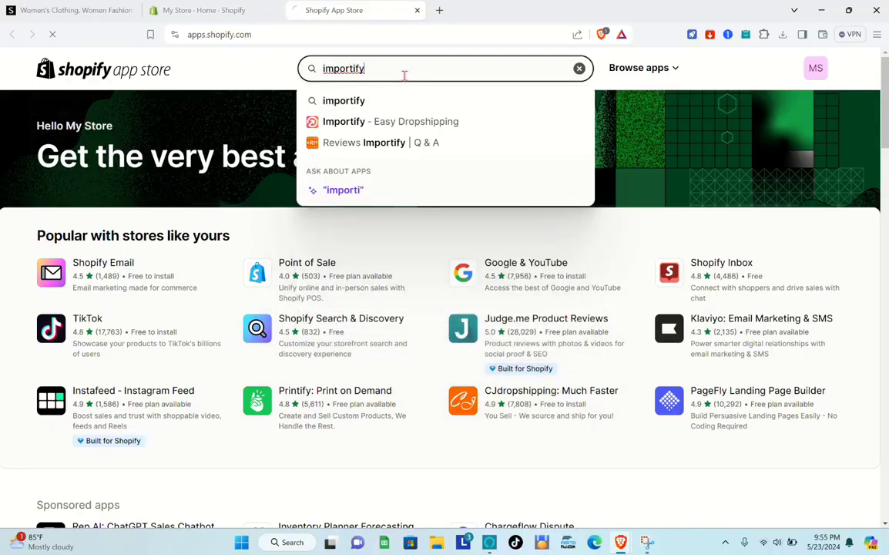
key(Return)
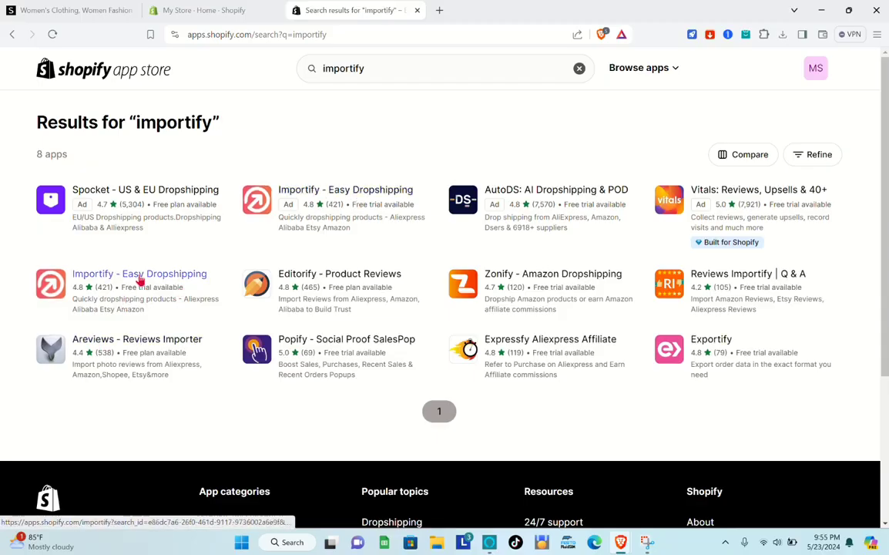
click(143, 278)
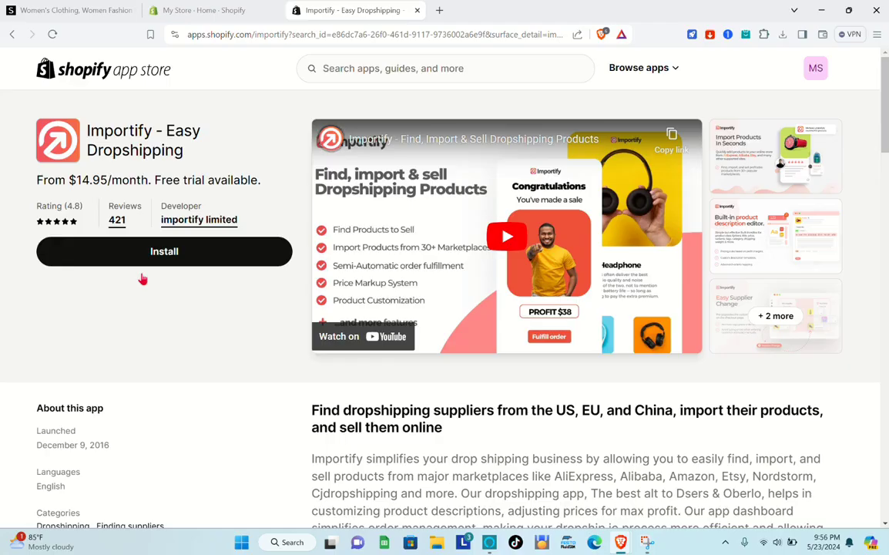
Examine the Importify listing's dropshipping features, pricing plans and merchant reviews.
scroll(306, 348, down, 7)
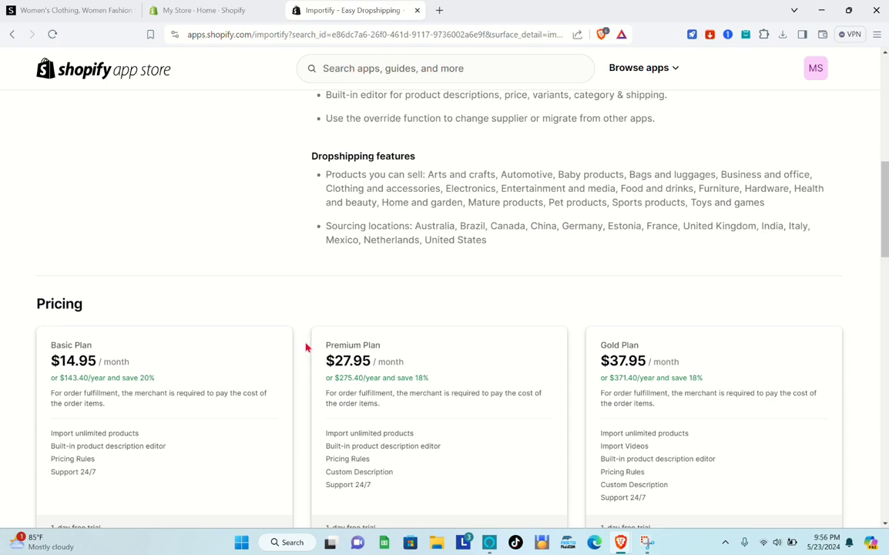
scroll(306, 348, up, 1)
scroll(306, 348, down, 1)
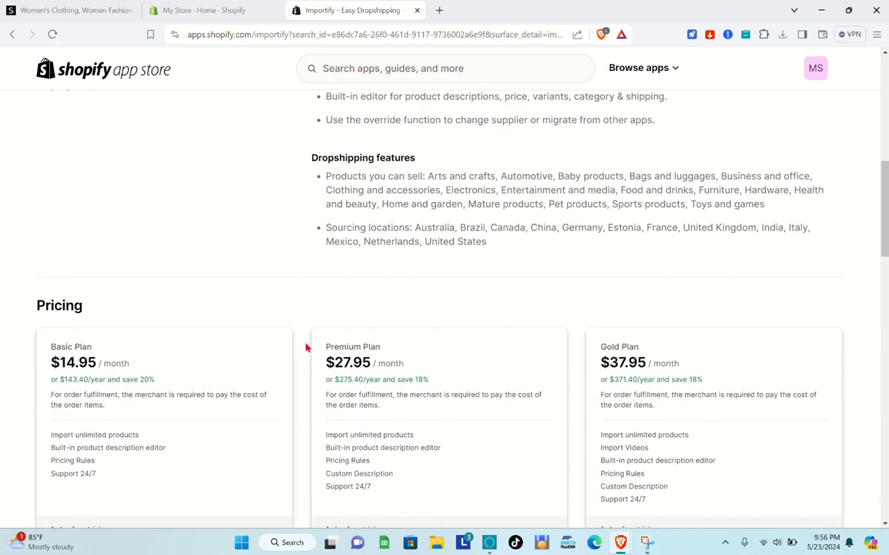
scroll(305, 347, down, 5)
scroll(306, 347, down, 3)
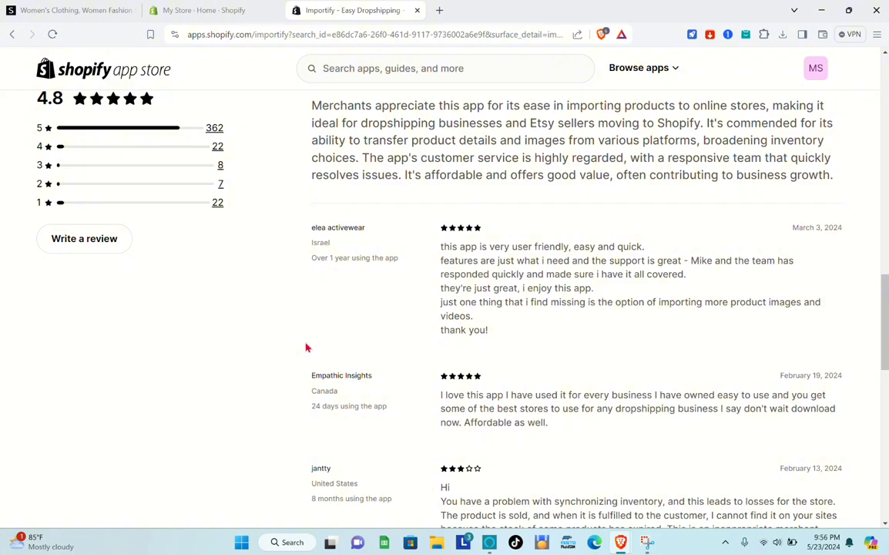
scroll(306, 348, down, 3)
Install the Importify - Easy Dropshipping app and approve its access to the store's data.
scroll(305, 348, up, 20)
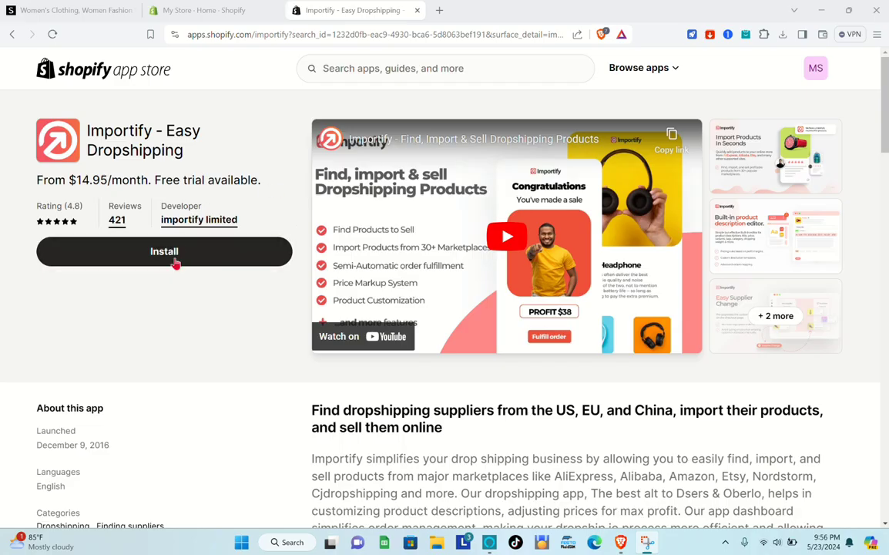
click(302, 279)
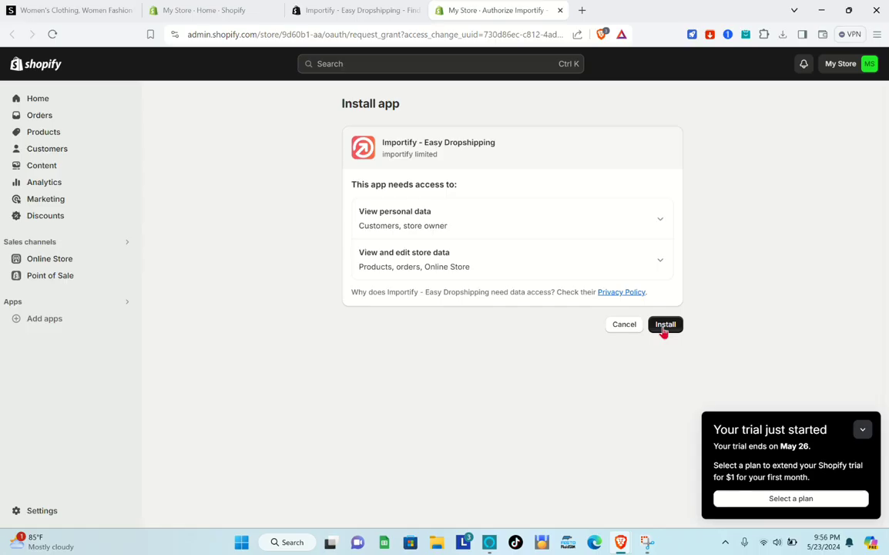
click(617, 334)
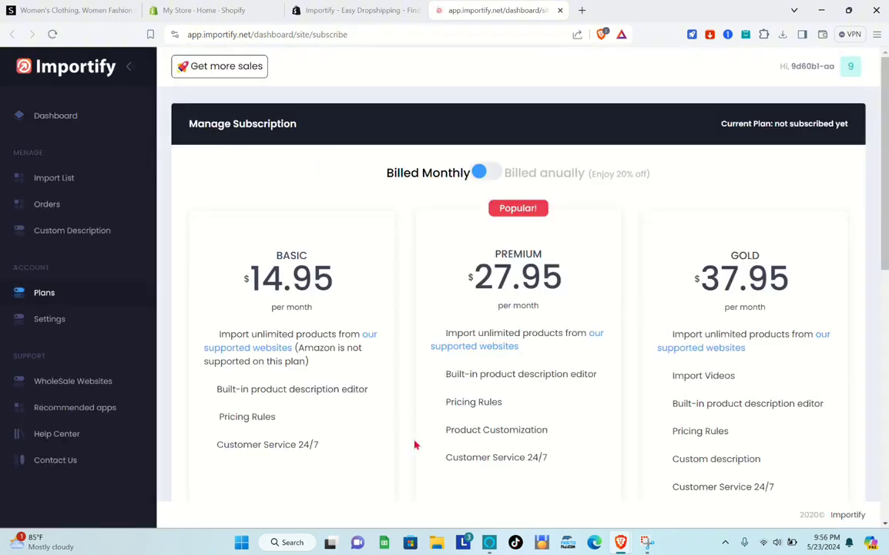
Compare the features and monthly prices of Importify's Basic, Premium and Gold subscription plans.
scroll(417, 428, down, 3)
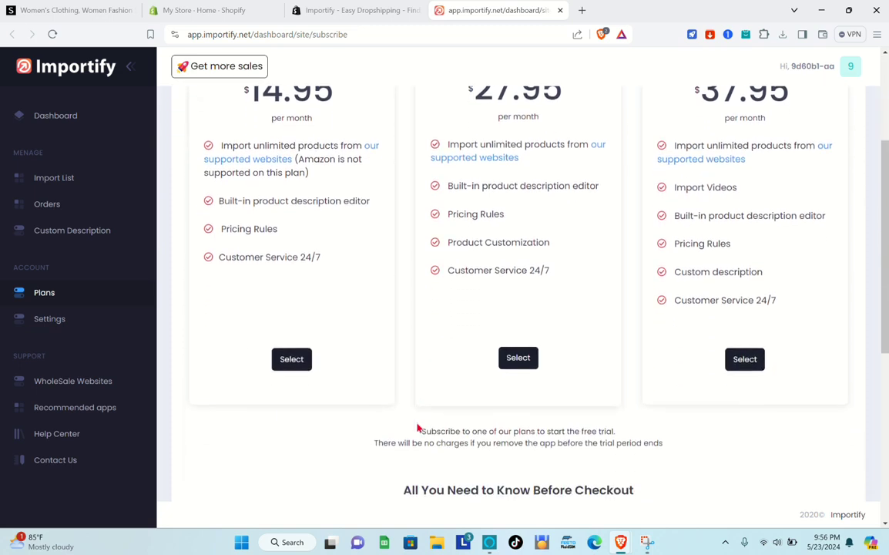
scroll(416, 426, up, 2)
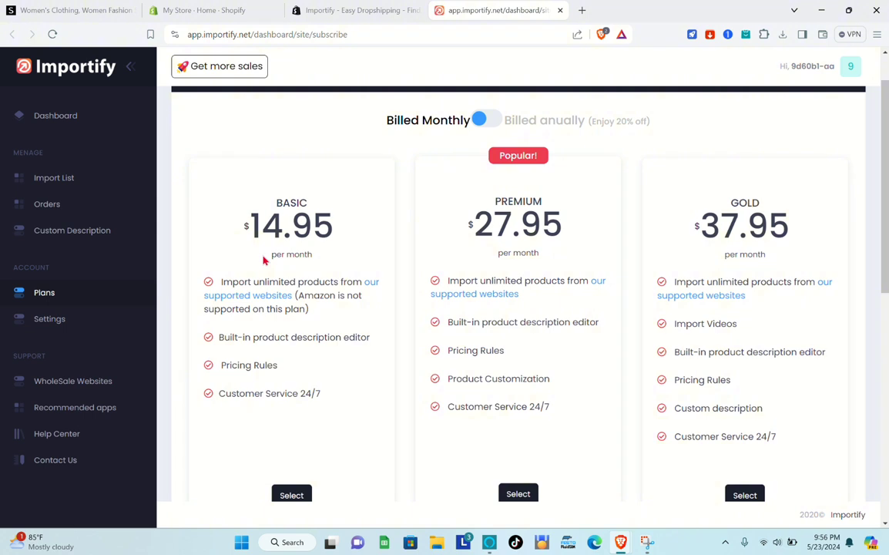
scroll(262, 260, down, 1)
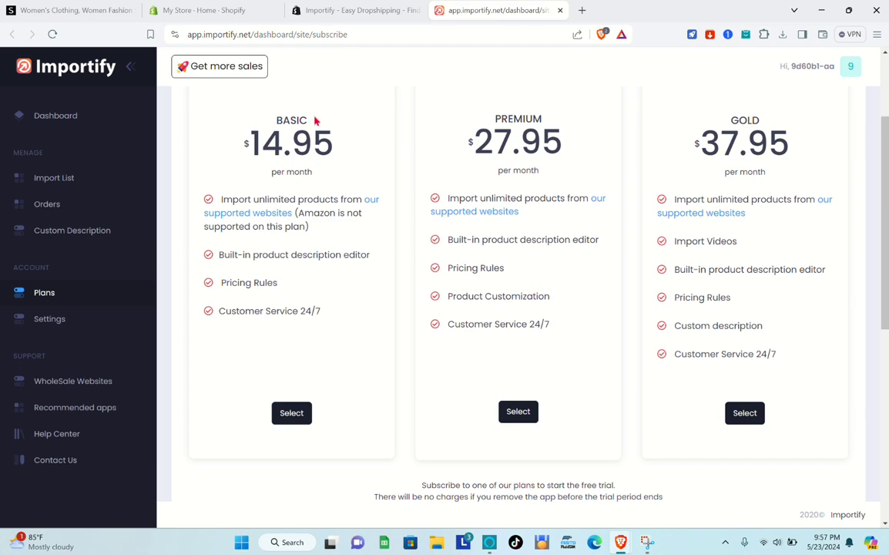
scroll(349, 268, up, 2)
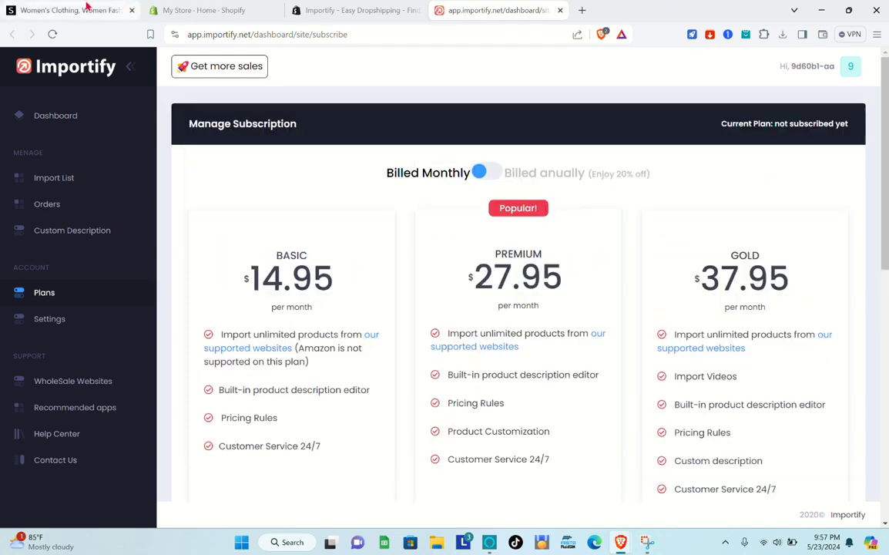
Go back to the SHEIN site and look over the homepage's product categories.
click(59, 5)
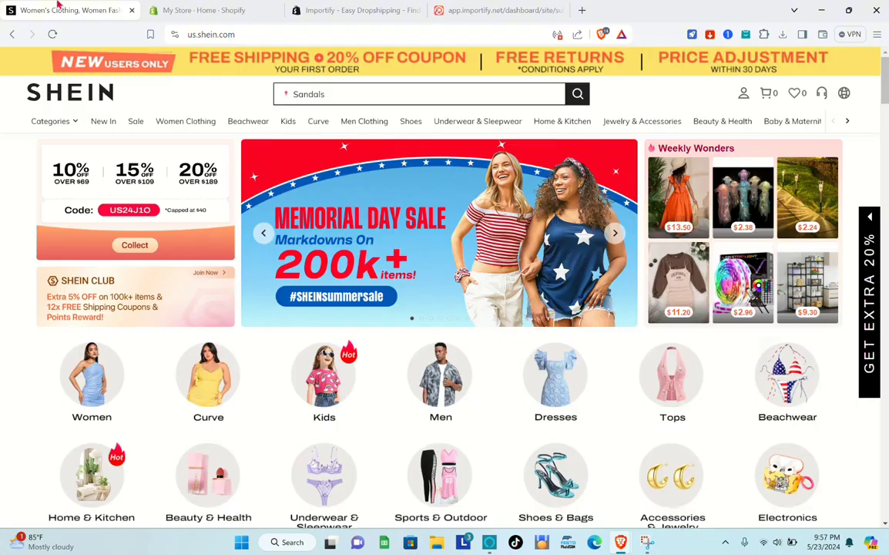
scroll(248, 234, down, 2)
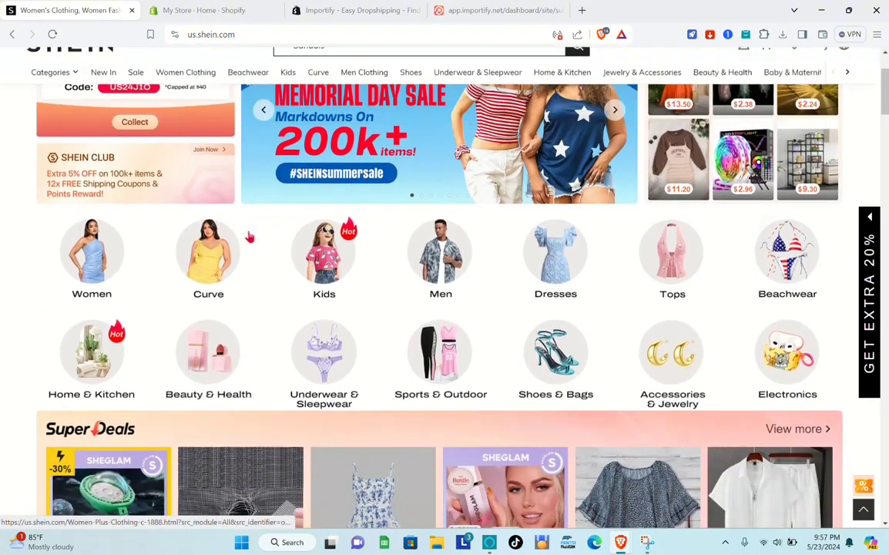
scroll(248, 234, up, 1)
scroll(250, 236, down, 2)
scroll(249, 236, up, 2)
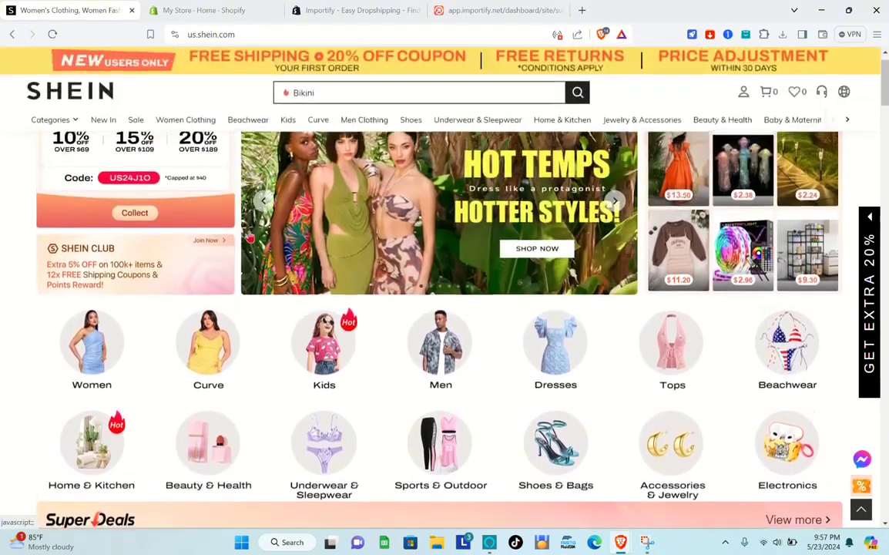
scroll(249, 236, down, 1)
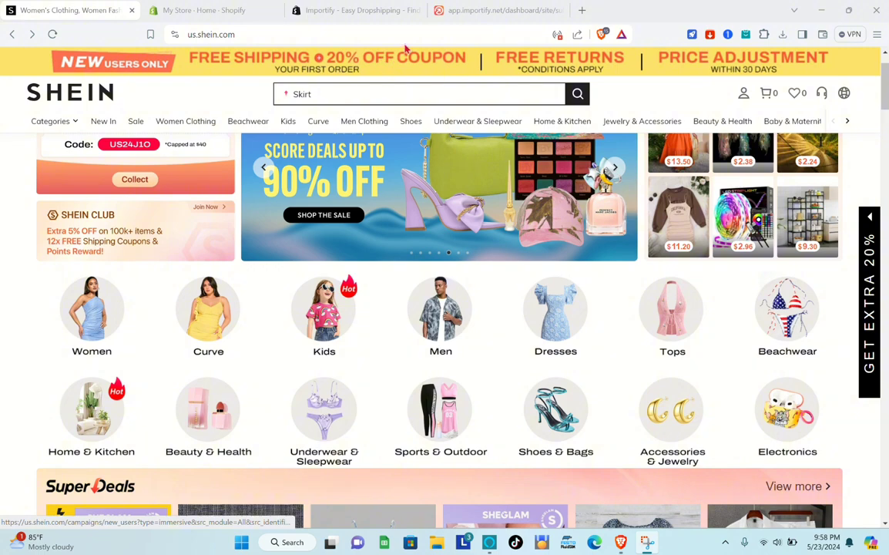
Search the web for "importify extension" in a new browser tab.
click(583, 11)
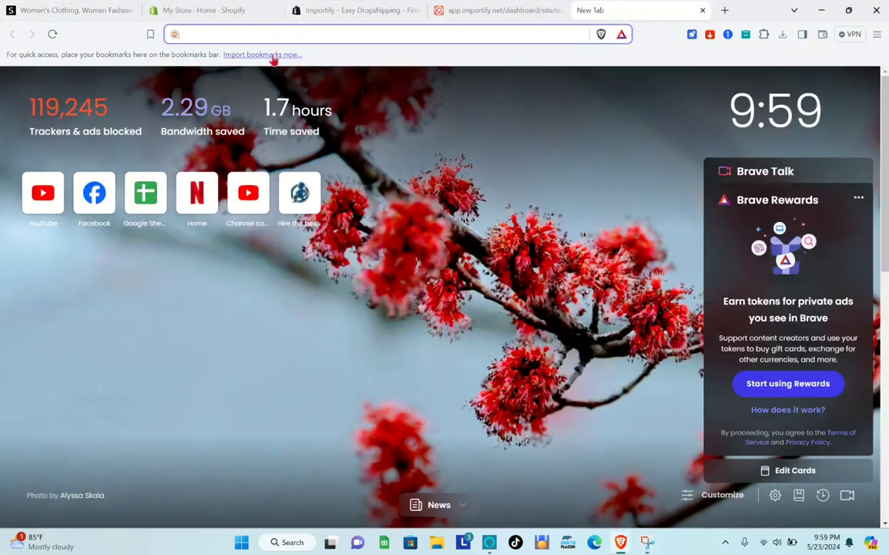
text(i)
text(mpor)
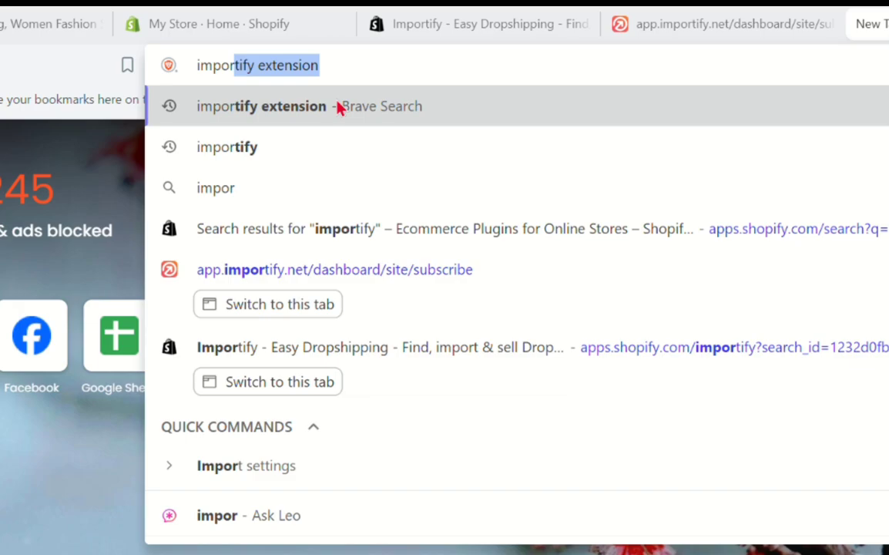
text(tify ext)
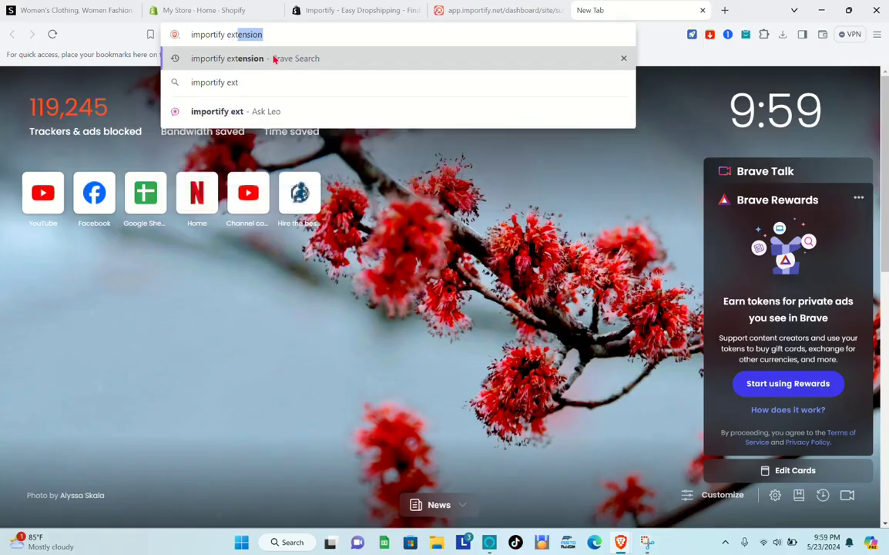
text(wn)
key(BackSpace)
key(BackSpace)
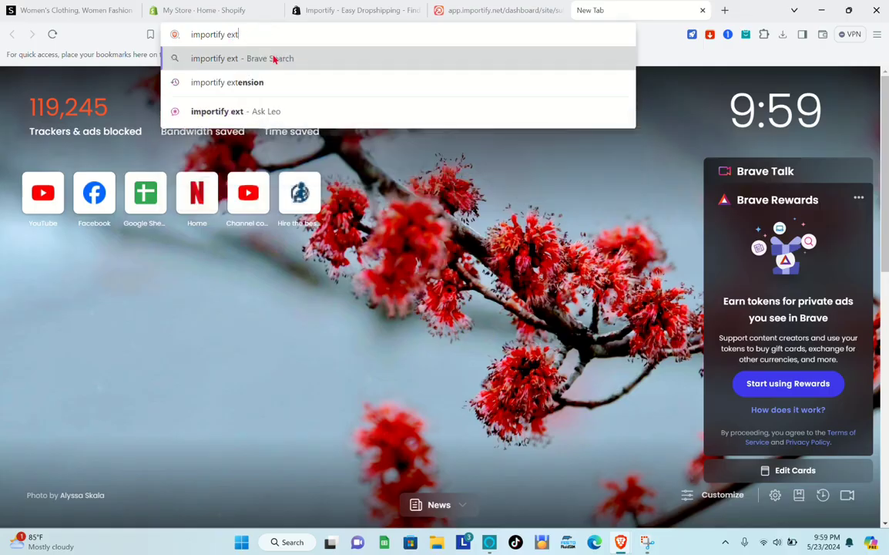
text(en)
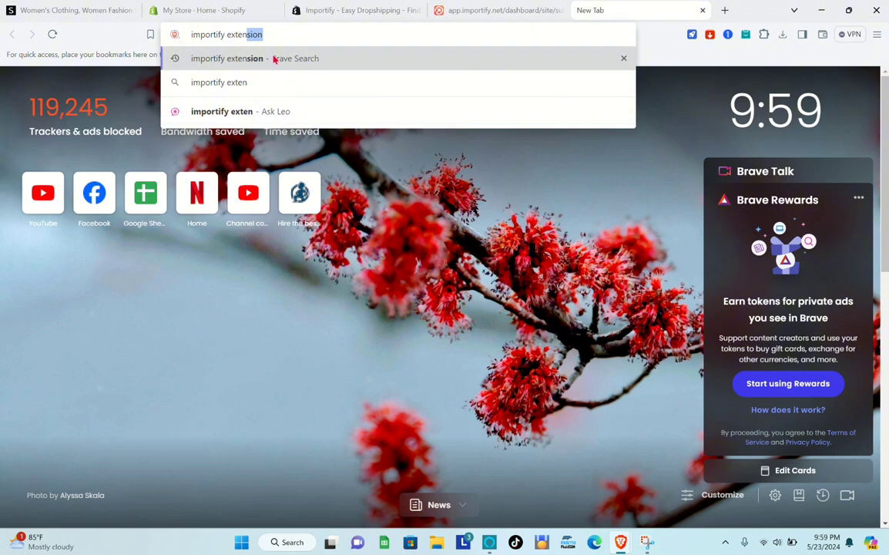
text(sion)
click(273, 60)
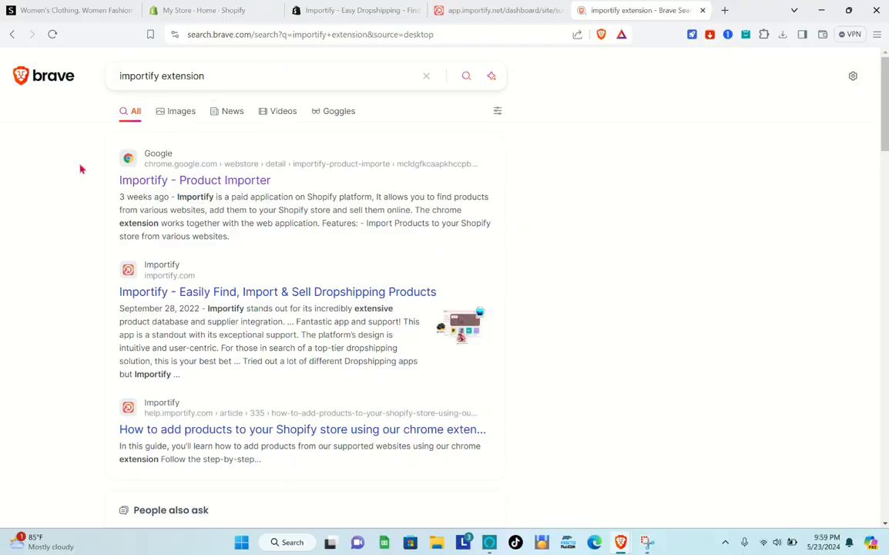
Add the Importify - Product Importer extension to Brave from its web store page and pin it to the browser.
click(232, 193)
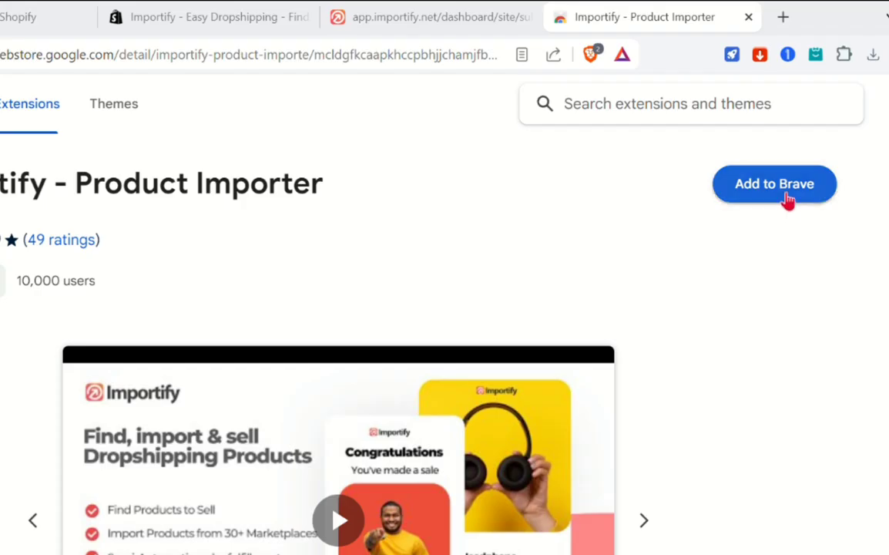
click(727, 124)
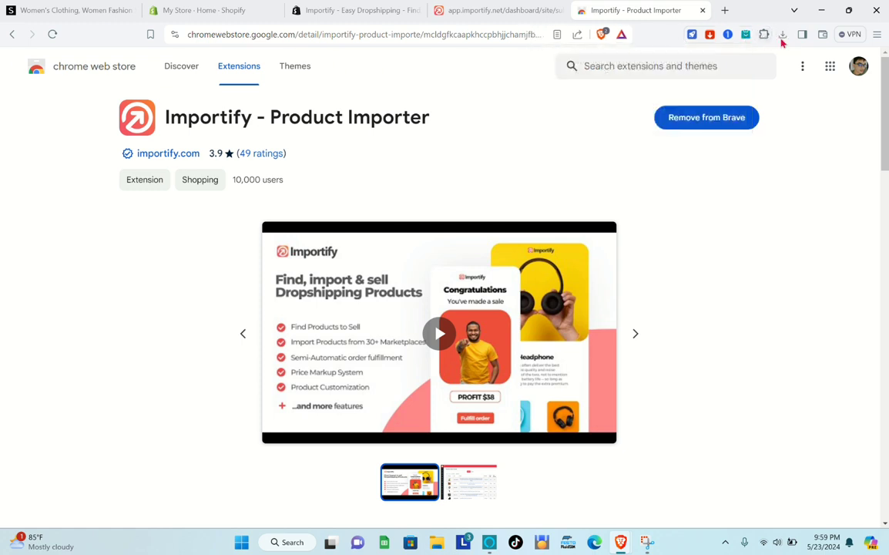
click(764, 35)
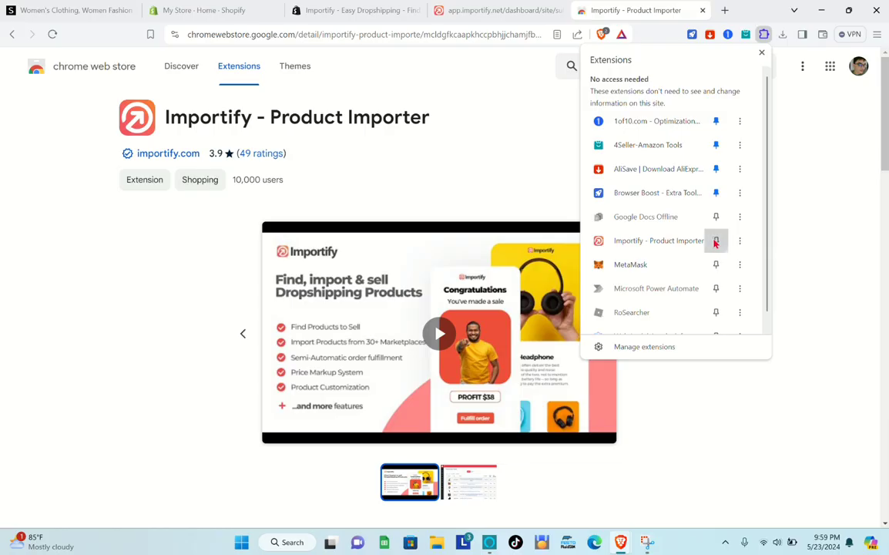
click(727, 302)
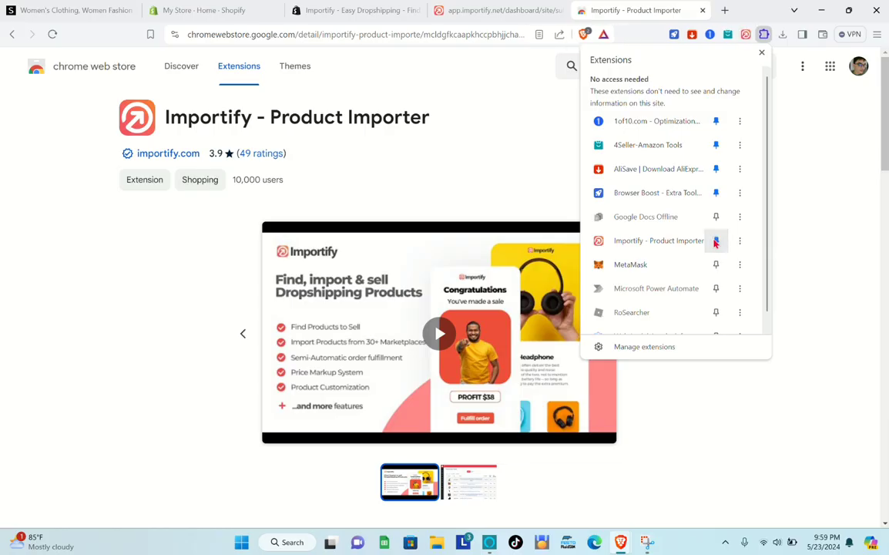
click(780, 222)
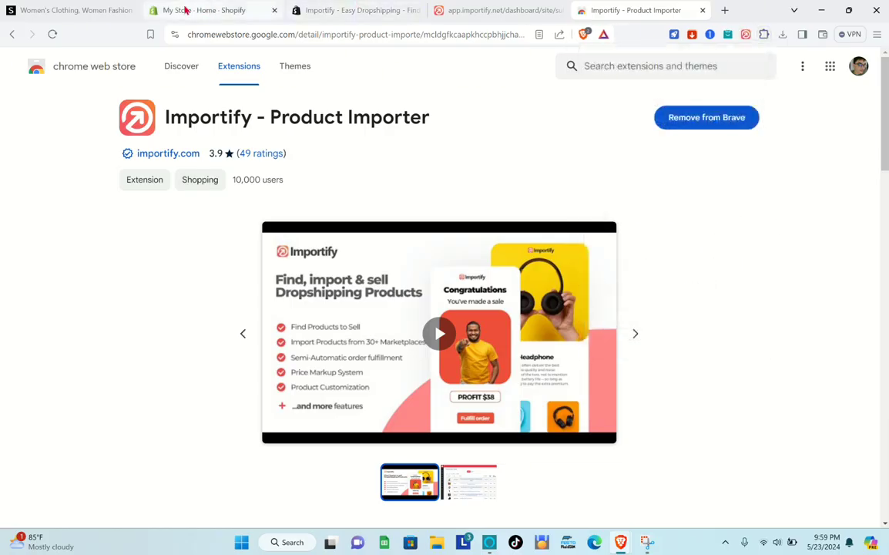
Return to SHEIN, browse the Men category and open the Men Plus Size Summer Short-Sleeve Round Neck Casual T-Shirt With Letter Print.
click(185, 10)
click(95, 10)
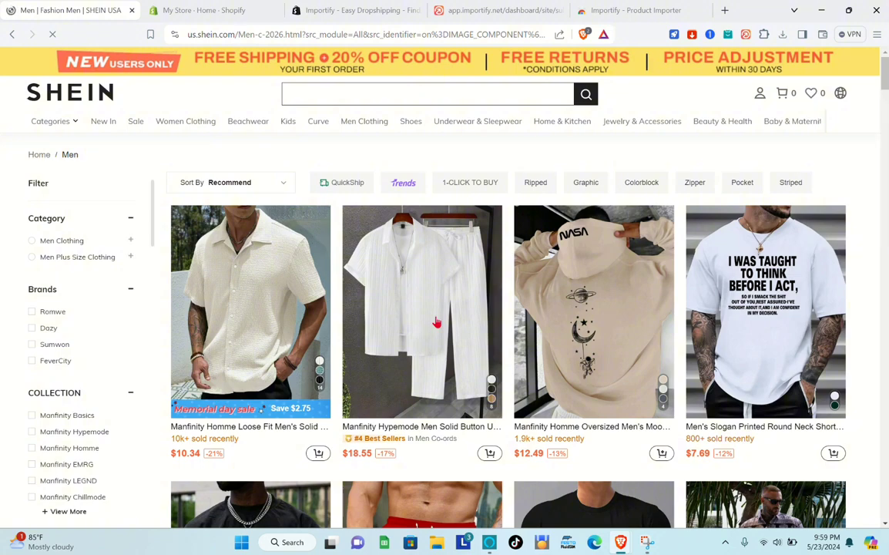
scroll(473, 290, down, 1)
scroll(473, 290, down, 2)
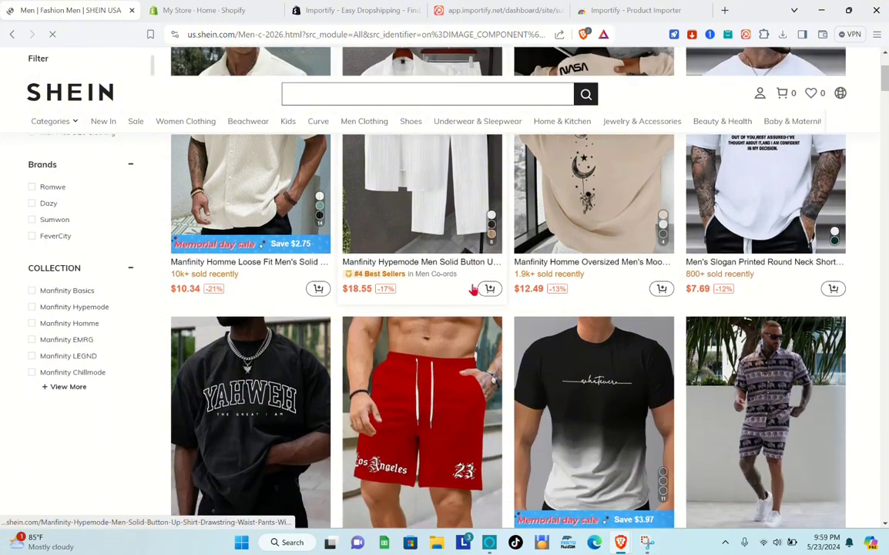
scroll(313, 362, down, 3)
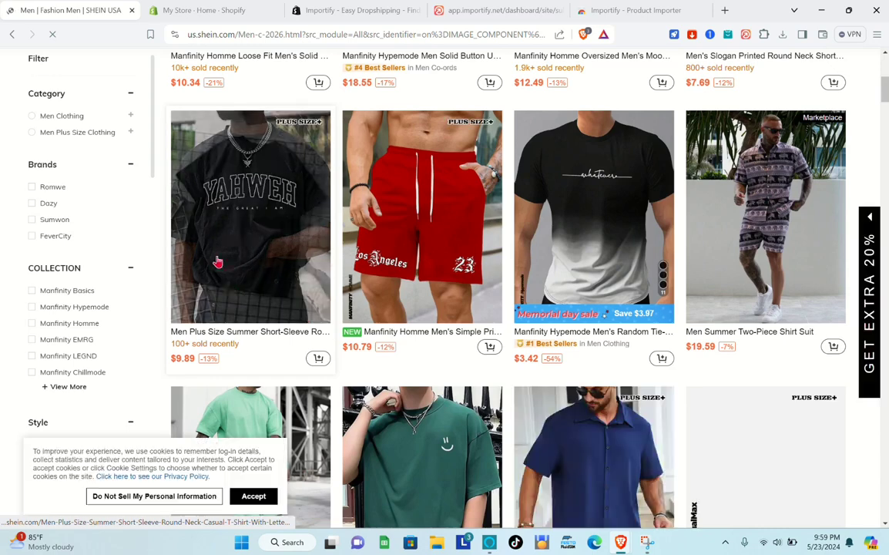
scroll(236, 268, up, 1)
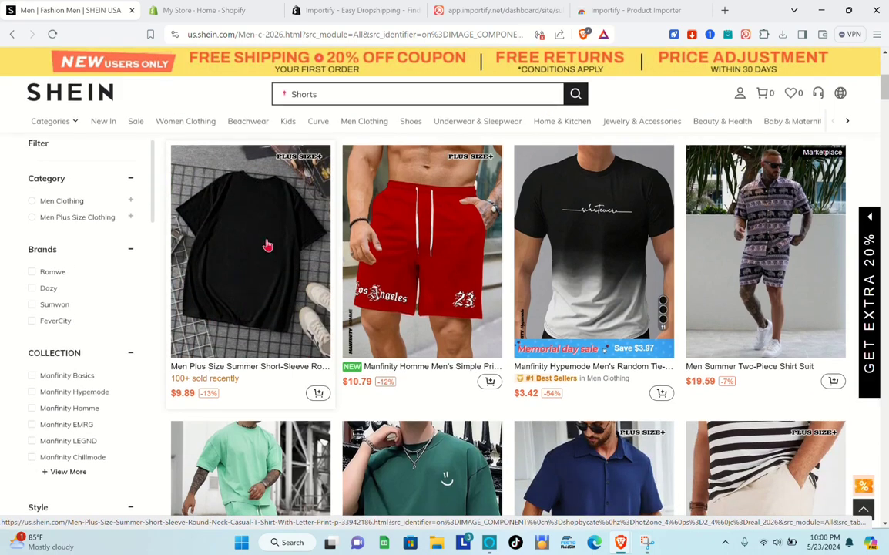
click(262, 226)
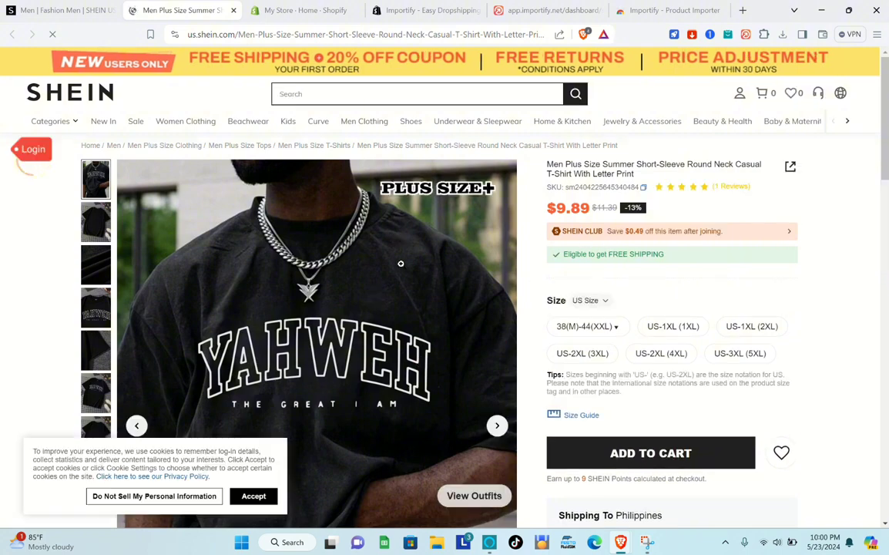
Review the T-shirt's product page, open the Importify extension on it and look through its Home, Instructions and Support sections.
scroll(566, 317, down, 1)
scroll(567, 317, down, 5)
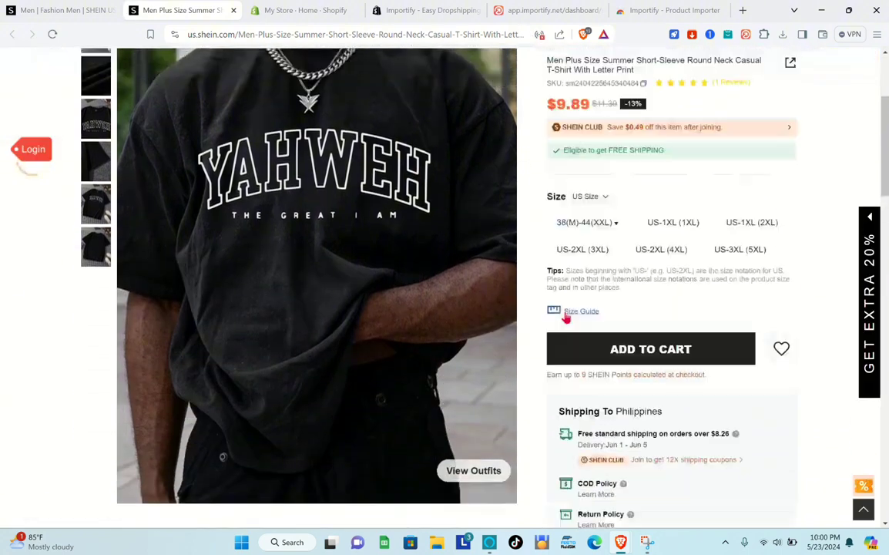
scroll(566, 317, down, 3)
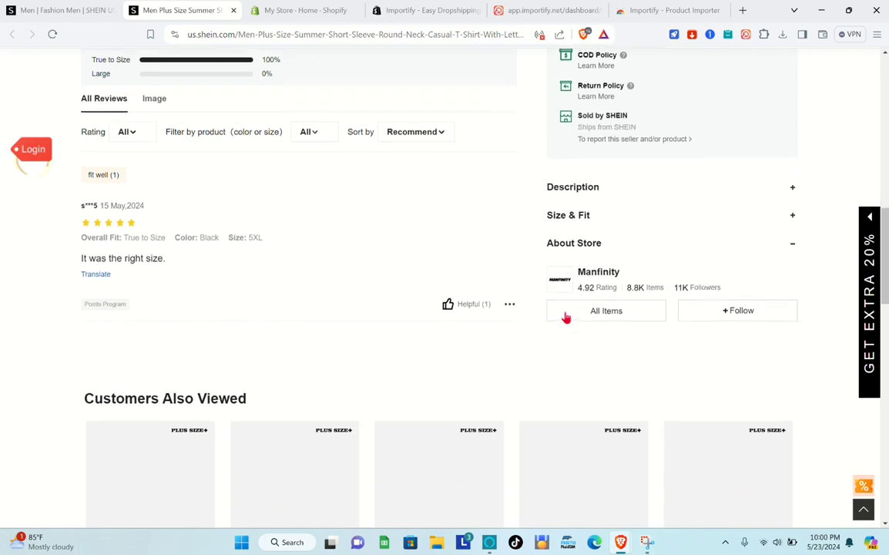
scroll(566, 318, up, 7)
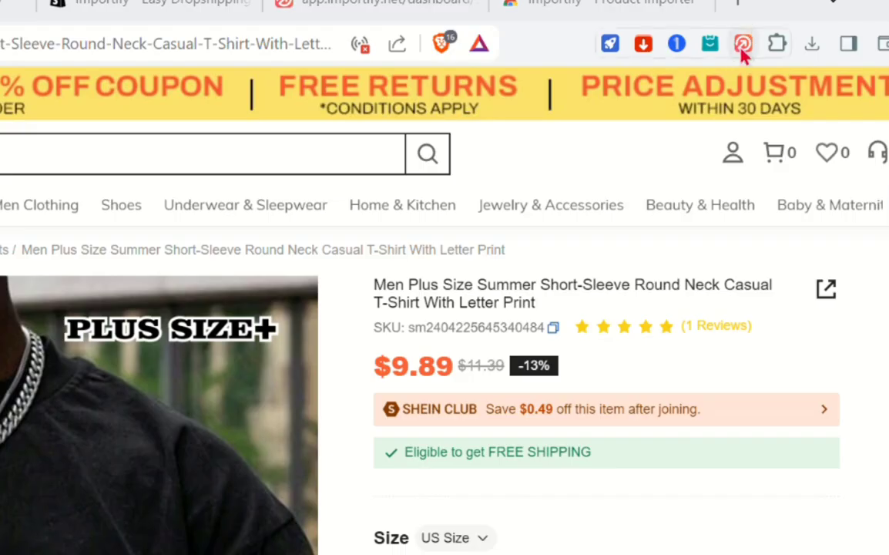
click(742, 45)
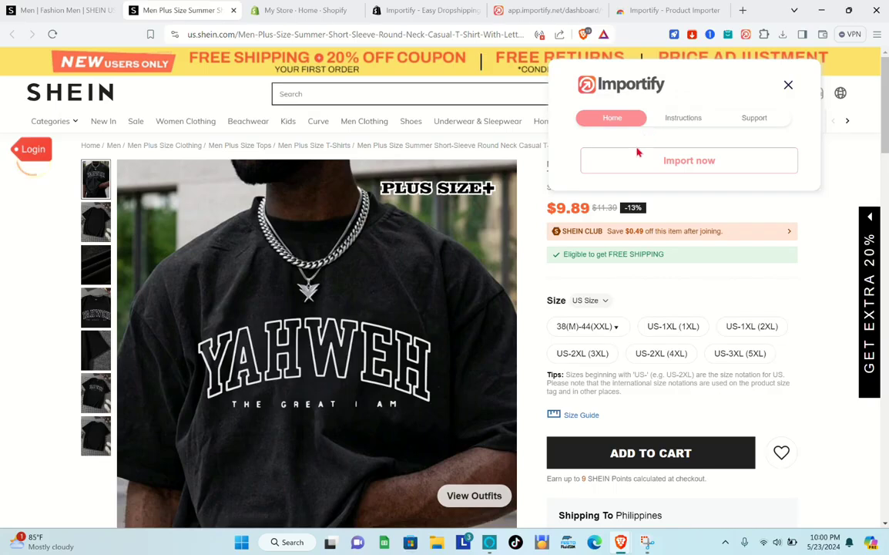
click(624, 296)
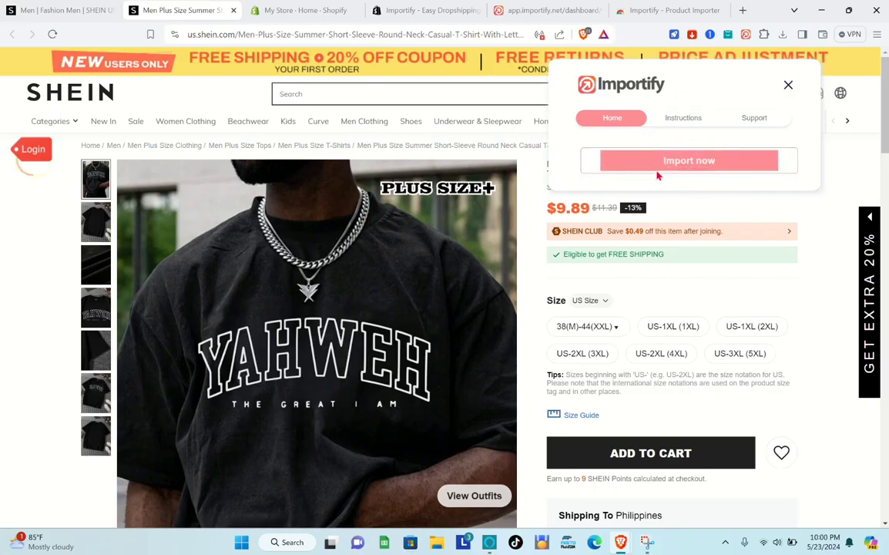
click(675, 120)
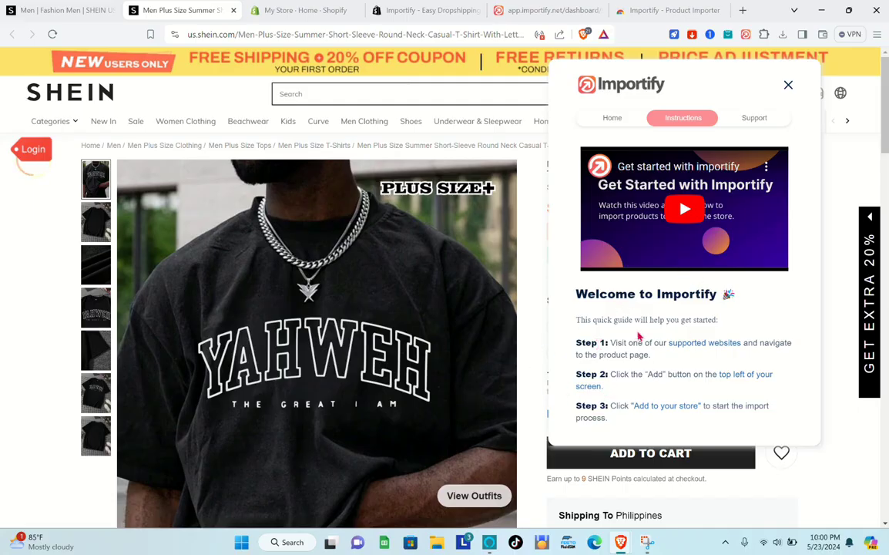
click(755, 123)
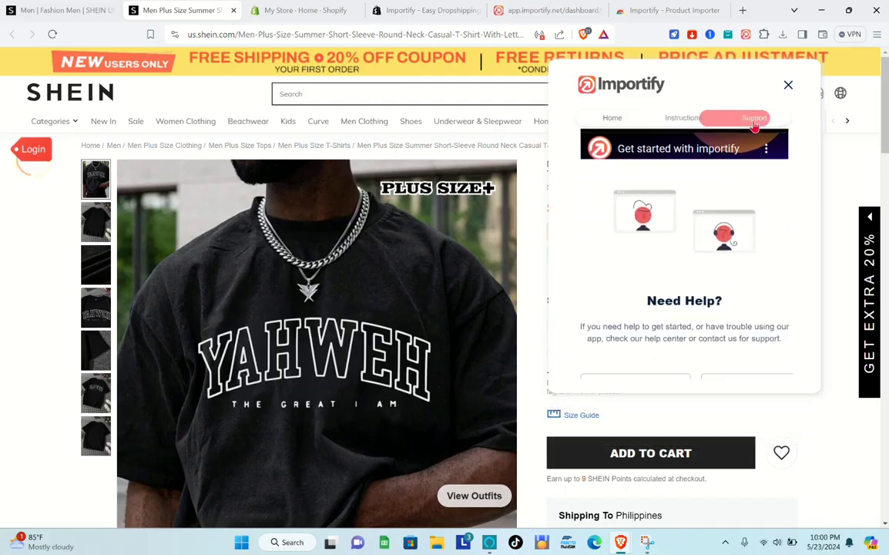
click(613, 119)
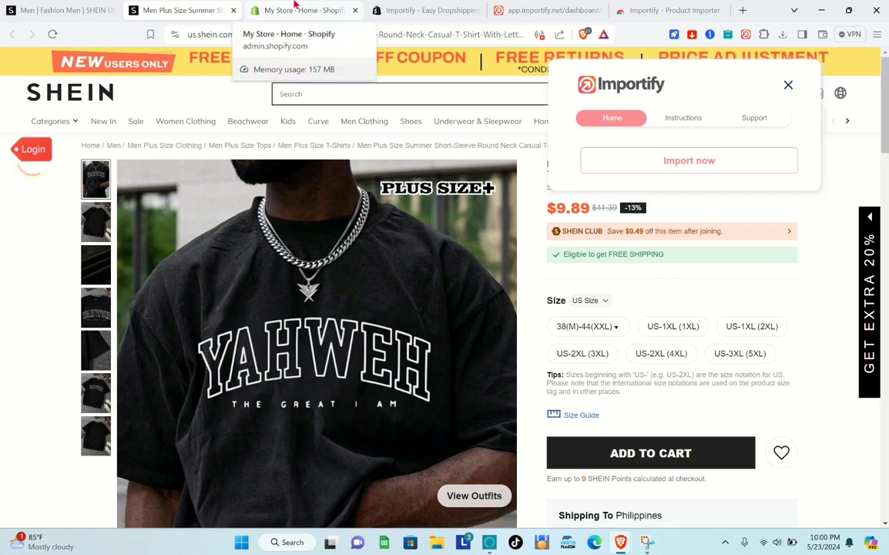
Revisit the Importify subscription plans and the extension's store page, and reread the extension's getting-started instructions on the T-shirt page.
click(548, 12)
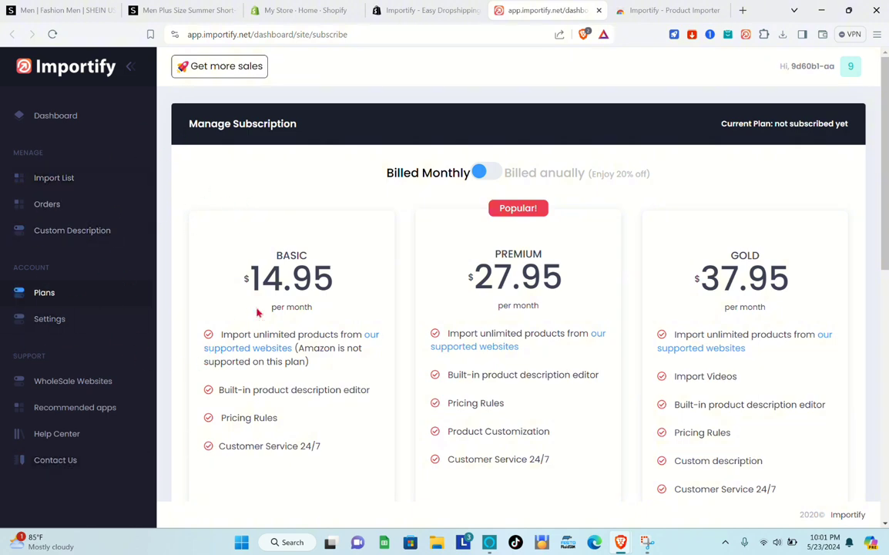
click(671, 8)
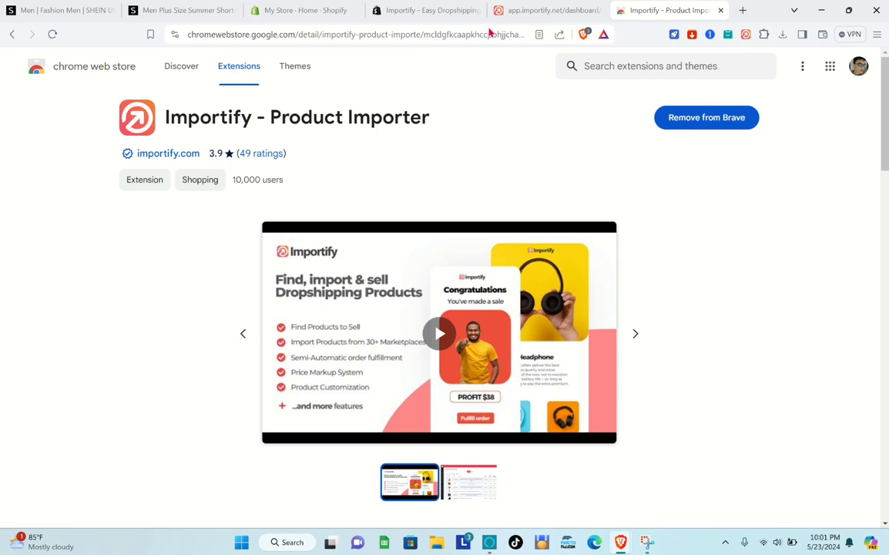
click(187, 9)
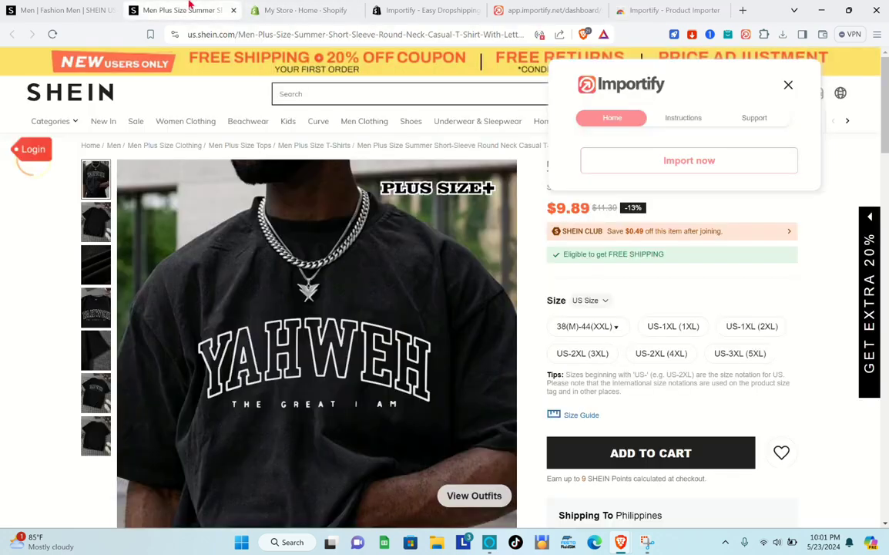
click(686, 120)
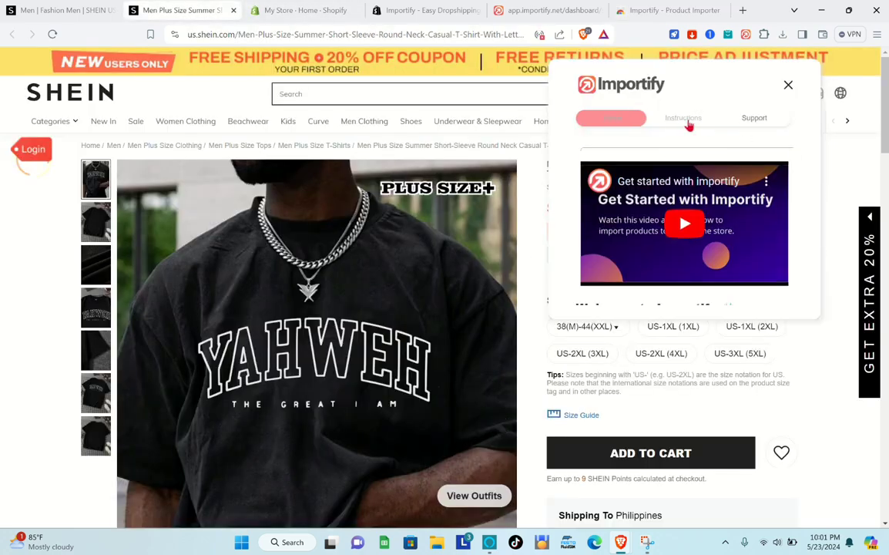
scroll(619, 407, down, 1)
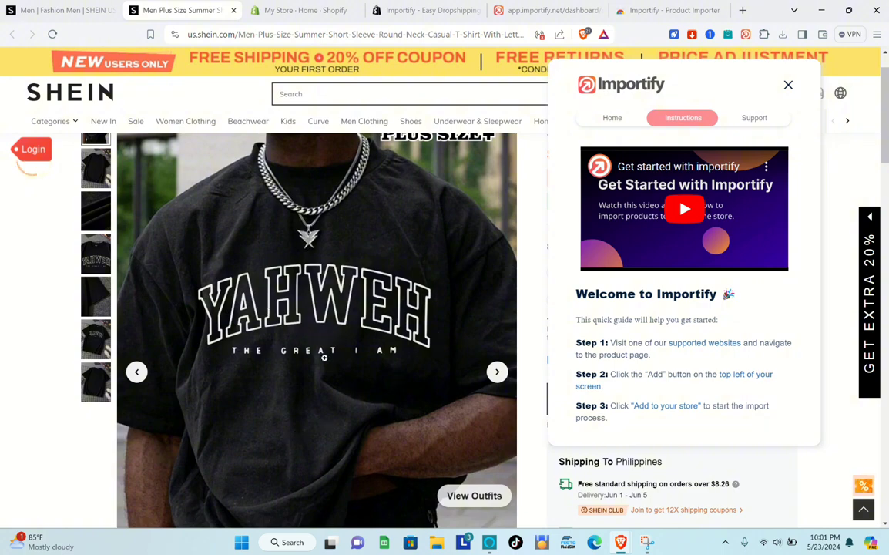
scroll(254, 303, down, 6)
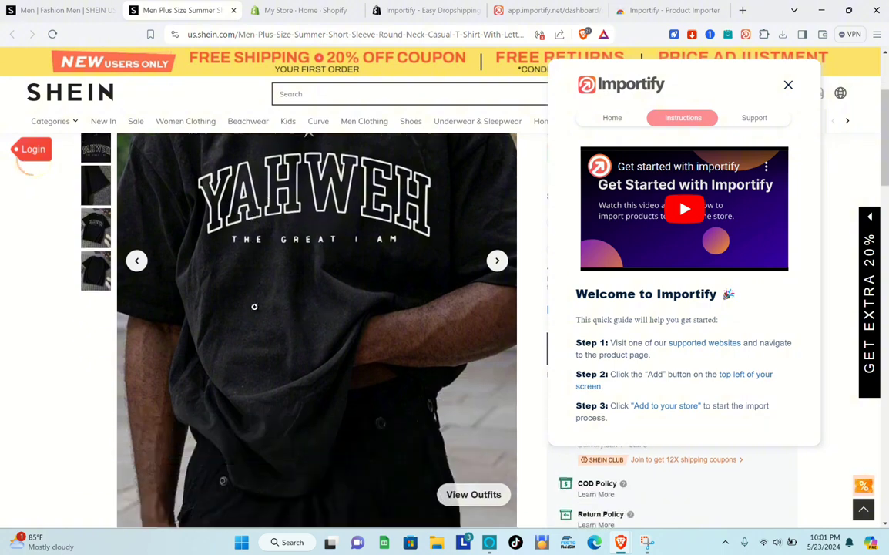
scroll(255, 307, down, 4)
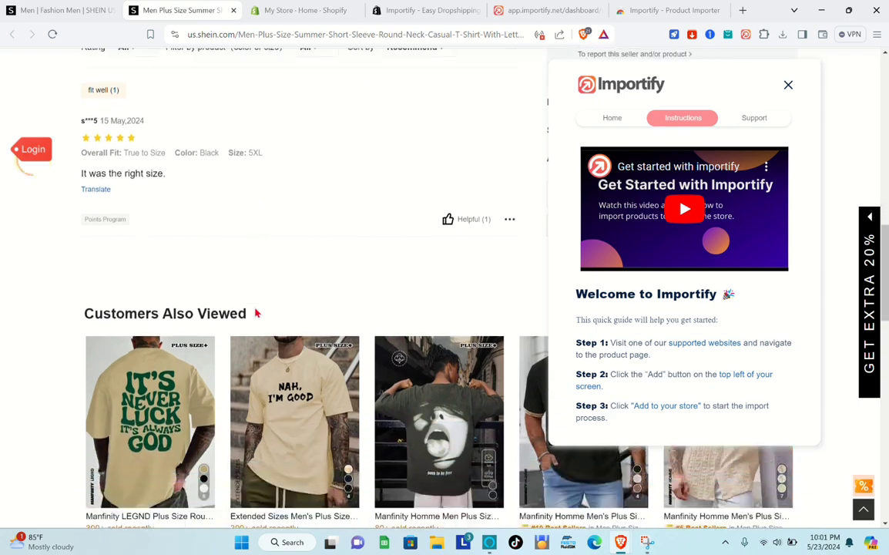
scroll(254, 307, up, 8)
scroll(254, 306, up, 3)
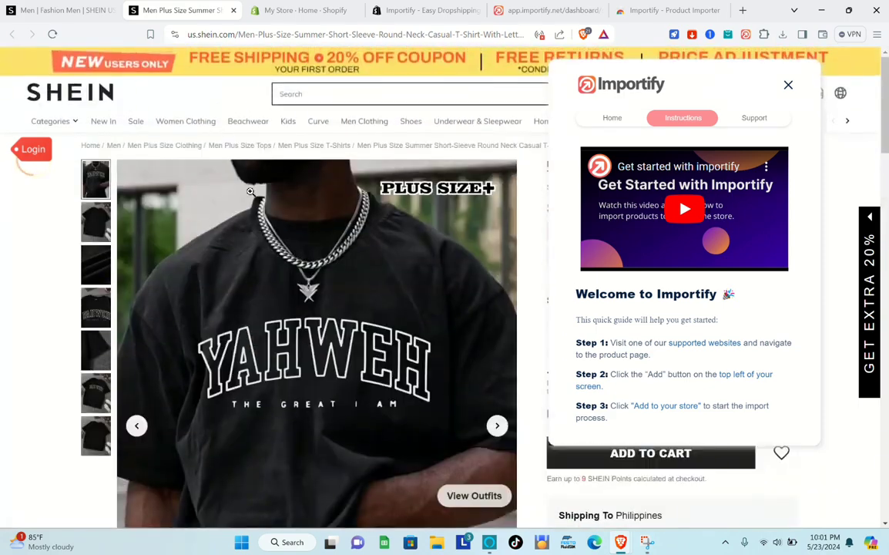
Switch to the Shopify store's admin home page, checking the Importify plans page along the way.
click(275, 8)
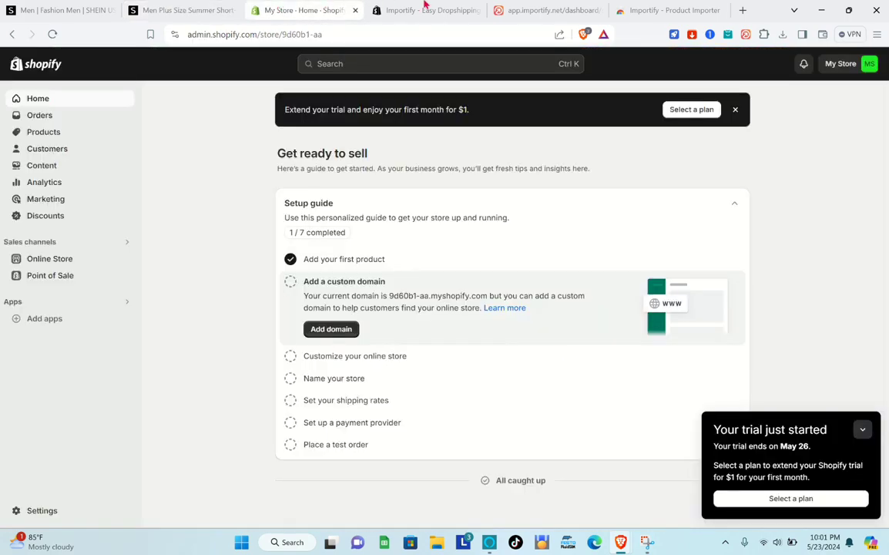
click(549, 12)
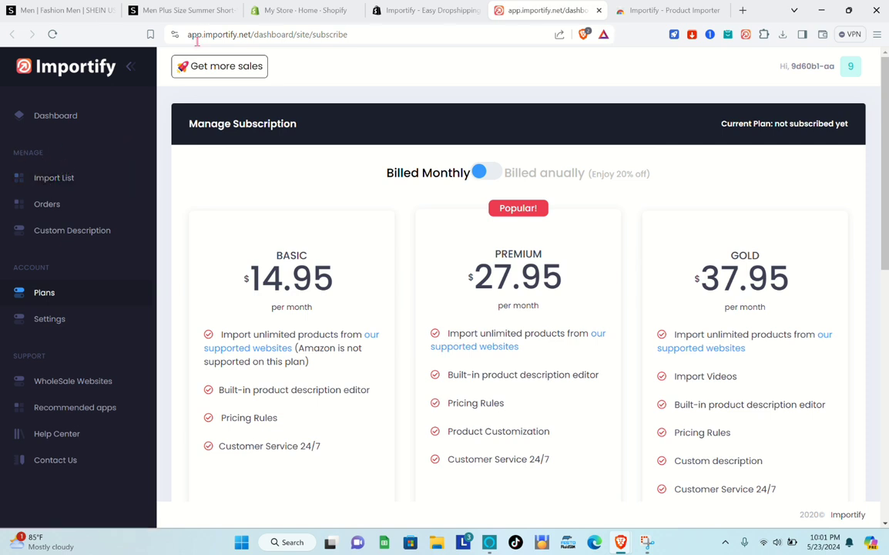
click(285, 10)
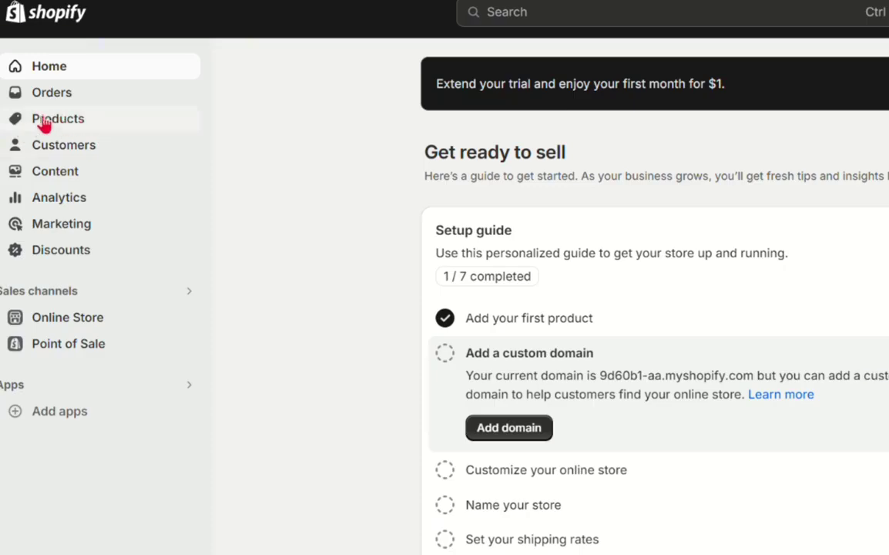
Open the Men Plus Size Summer Short-Sleeve T-Shirt from the store's product list and look over its title, description, media and pricing.
click(60, 125)
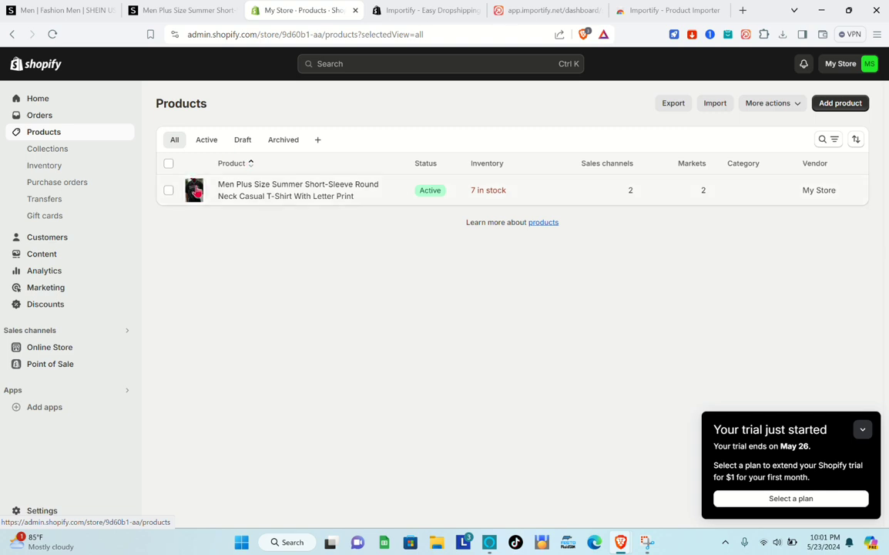
click(237, 190)
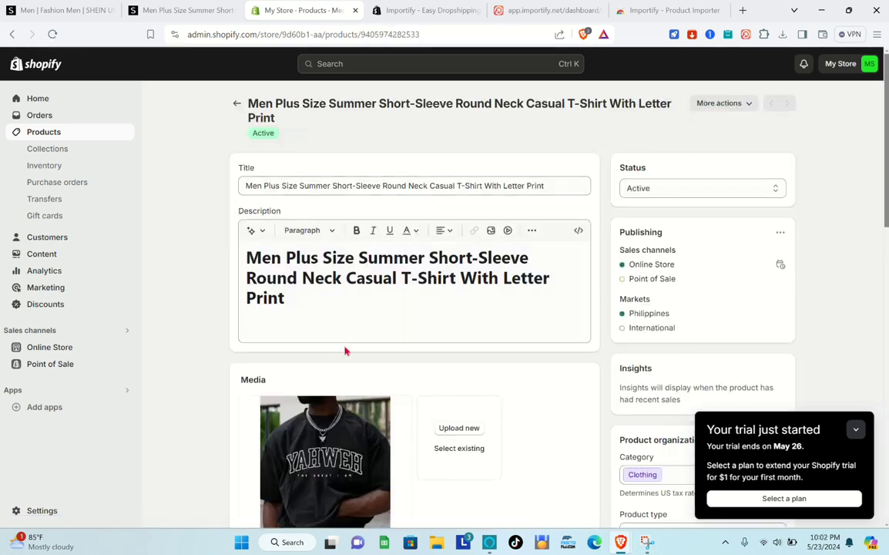
scroll(345, 351, down, 3)
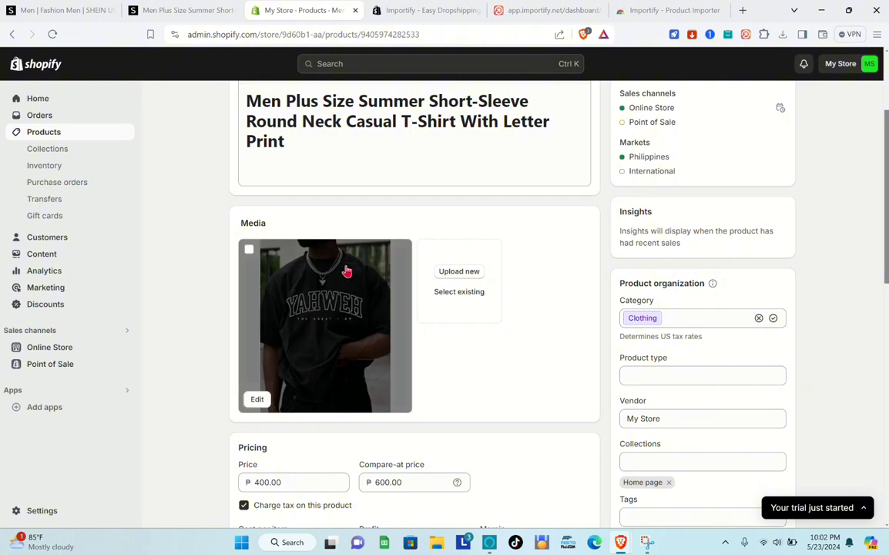
Close the Importify panel on the SHEIN T-shirt page and compare that listing with the product's details in Shopify.
click(197, 6)
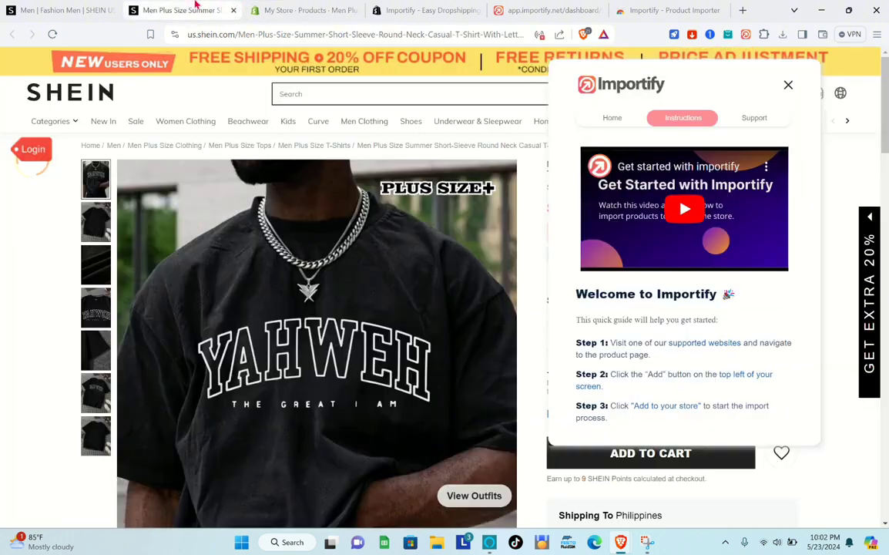
scroll(266, 304, down, 4)
scroll(266, 304, up, 5)
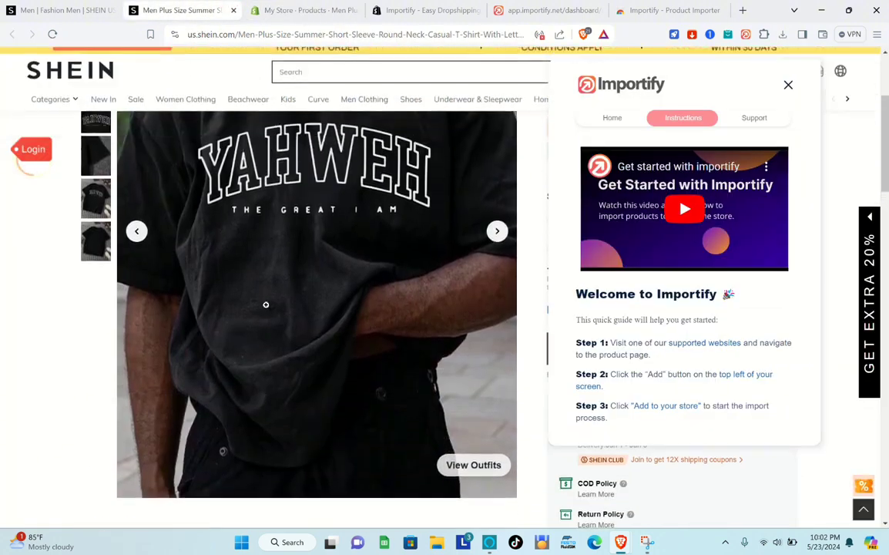
click(788, 86)
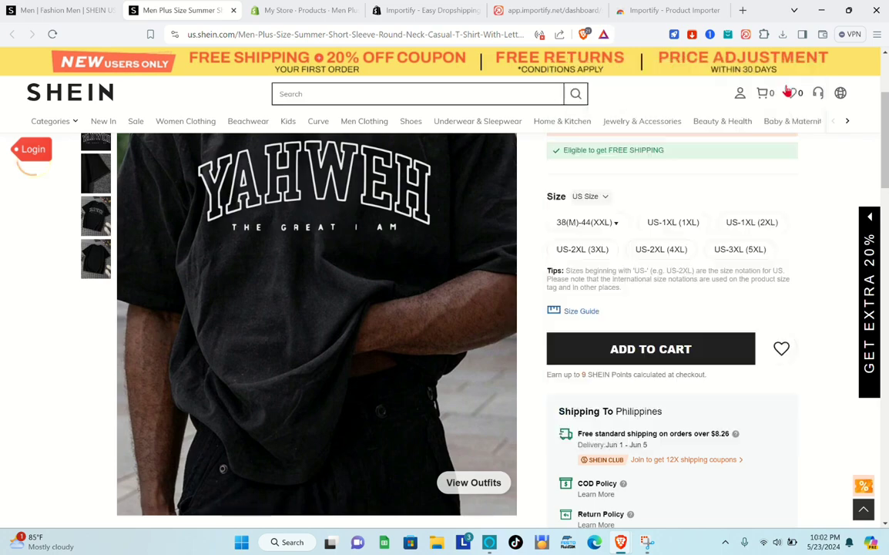
scroll(354, 194, up, 1)
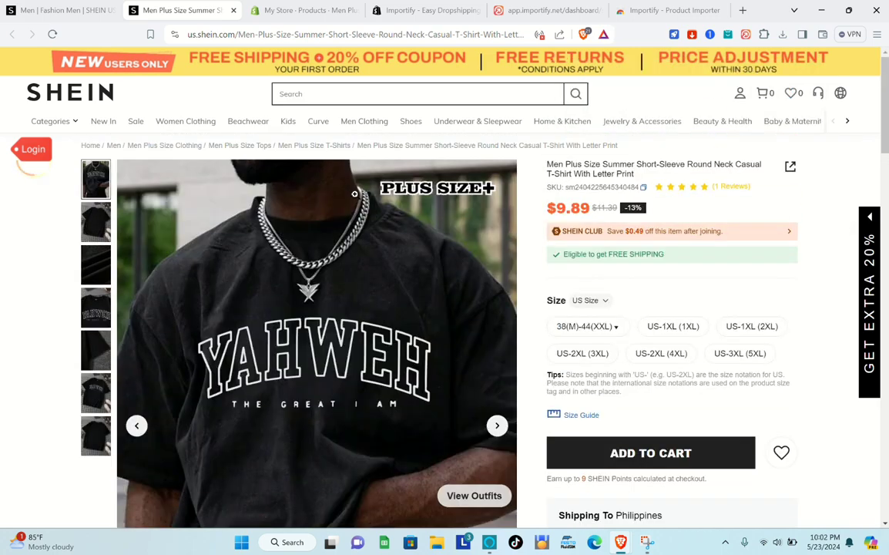
click(293, 10)
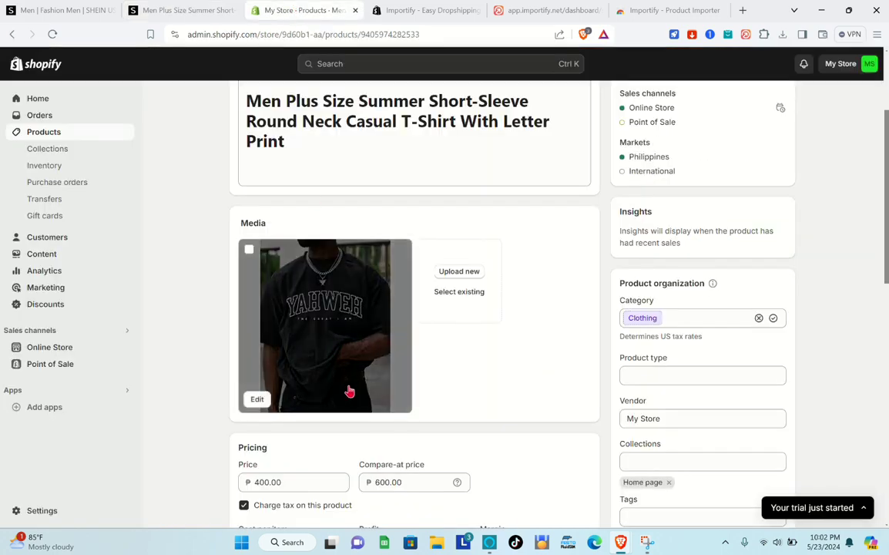
scroll(348, 390, down, 2)
scroll(348, 391, up, 3)
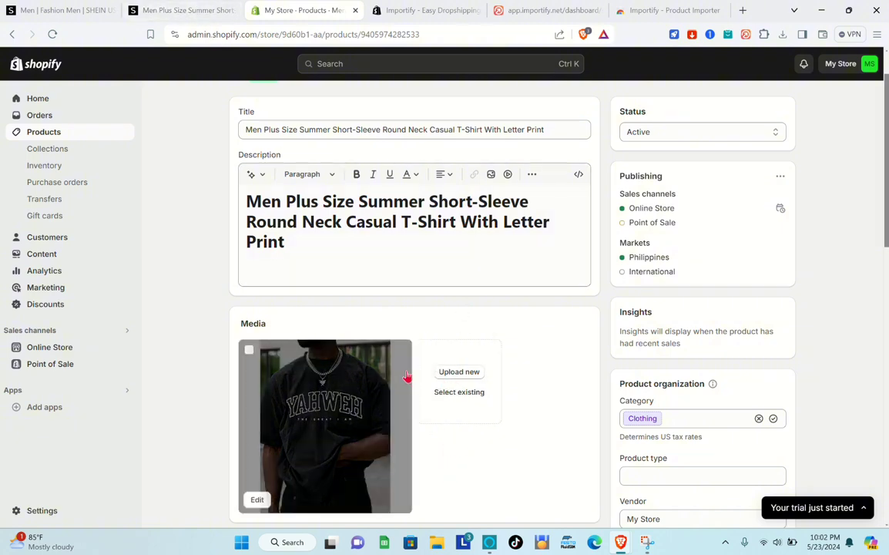
Browse the SHEIN T-shirt's gallery and save the flat-lay image of the YAHWEH front print as a .webp file in the SNIPPING folder.
click(200, 6)
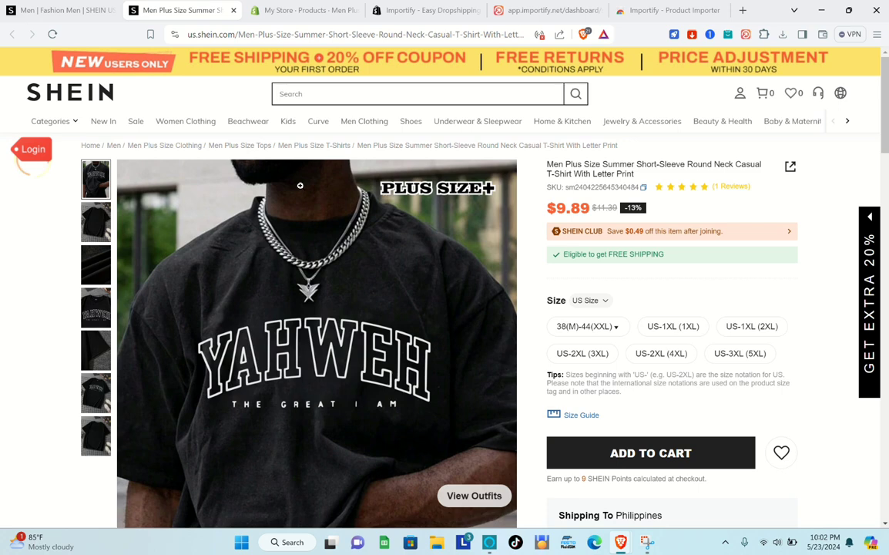
click(100, 224)
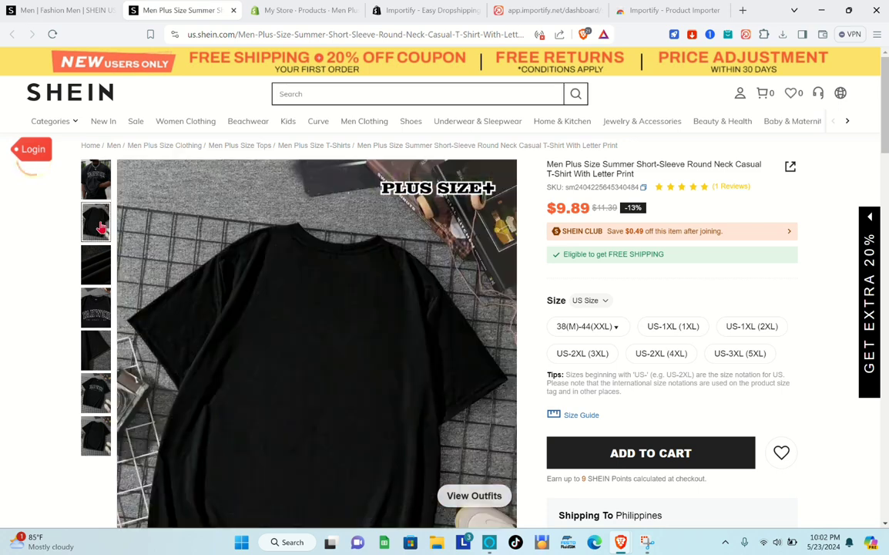
click(95, 264)
click(97, 314)
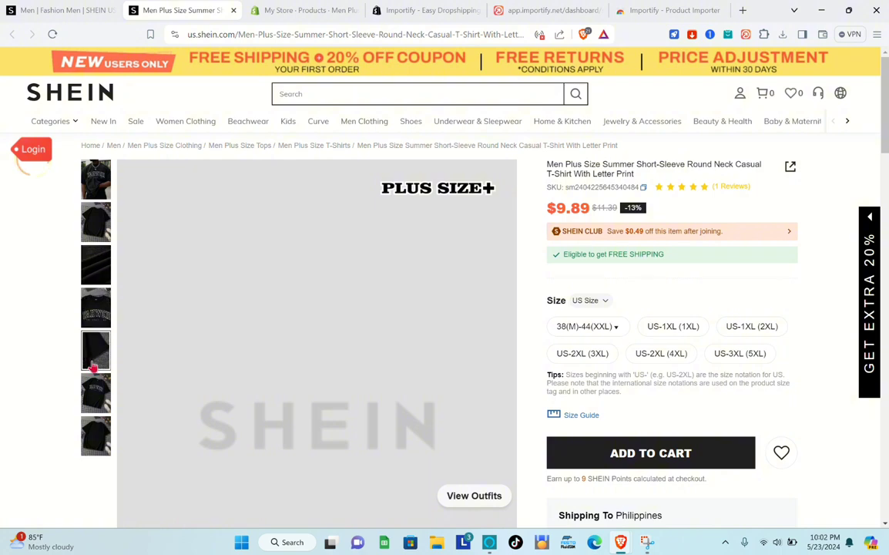
click(97, 395)
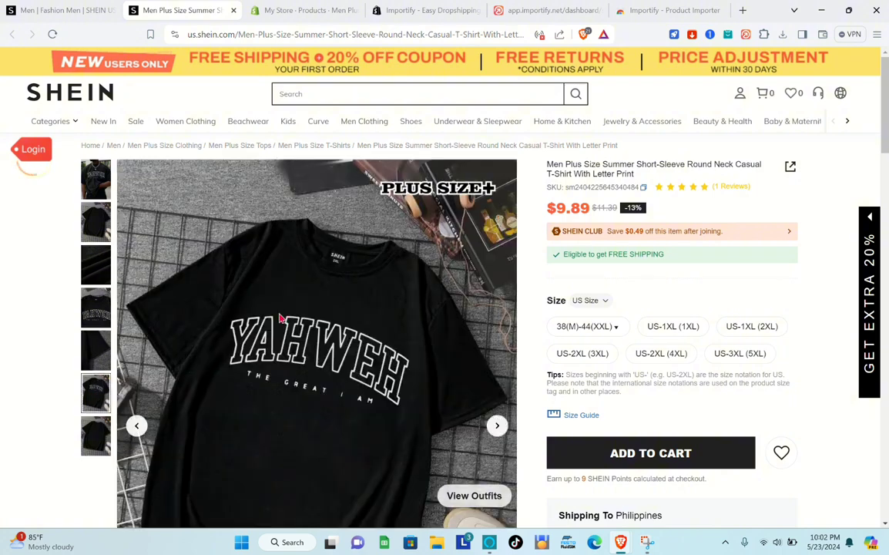
right_click(281, 318)
click(321, 338)
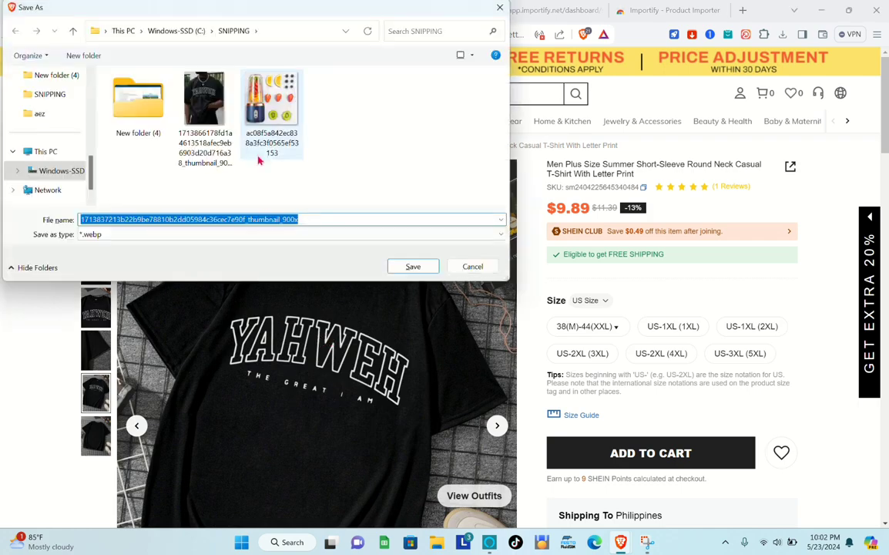
click(414, 267)
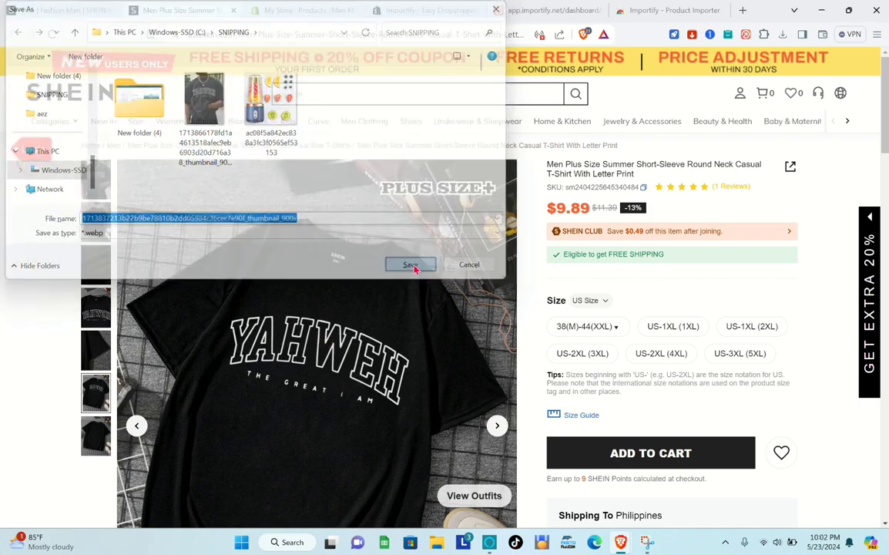
Return to the T-shirt product in Shopify and upload the saved flat-lay image to its media.
click(293, 10)
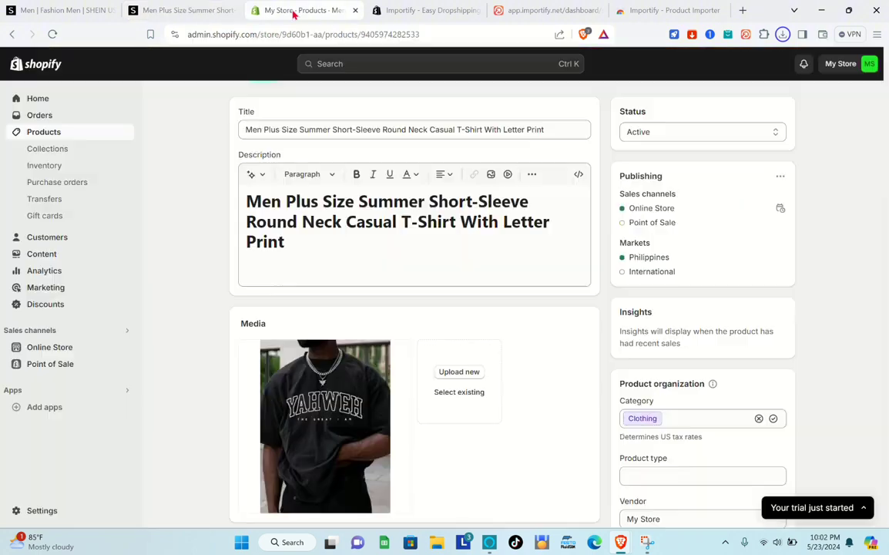
scroll(422, 444, down, 1)
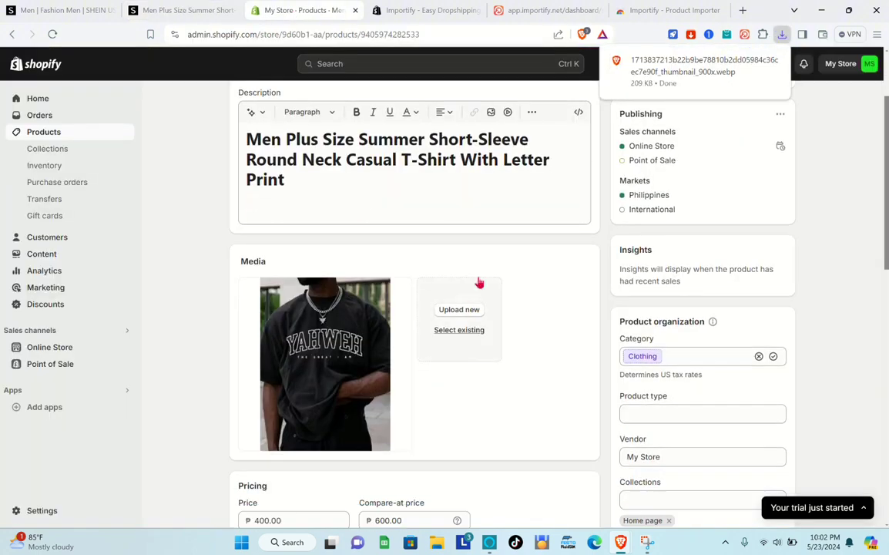
click(456, 312)
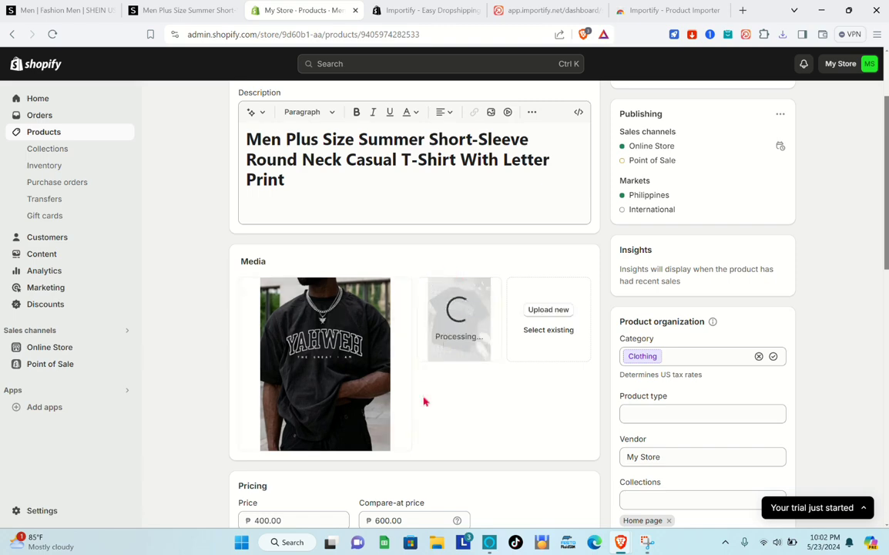
Review the T-shirt product's media, pricing and inventory settings, and return to the store's product list.
scroll(424, 401, up, 2)
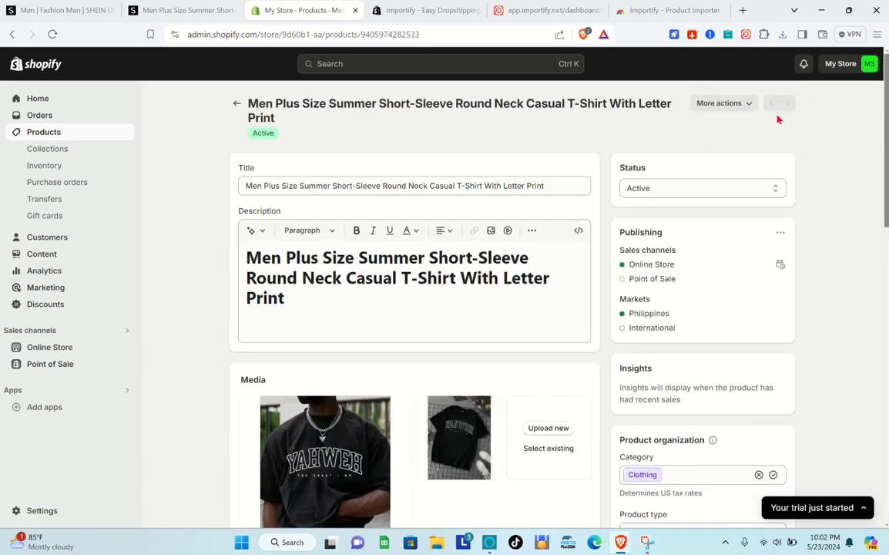
scroll(464, 234, down, 8)
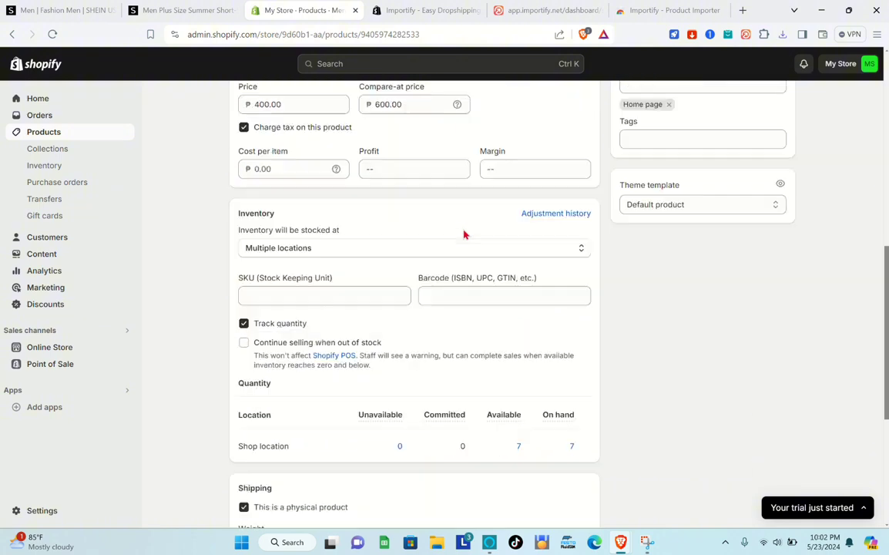
scroll(464, 234, up, 1)
scroll(463, 233, up, 7)
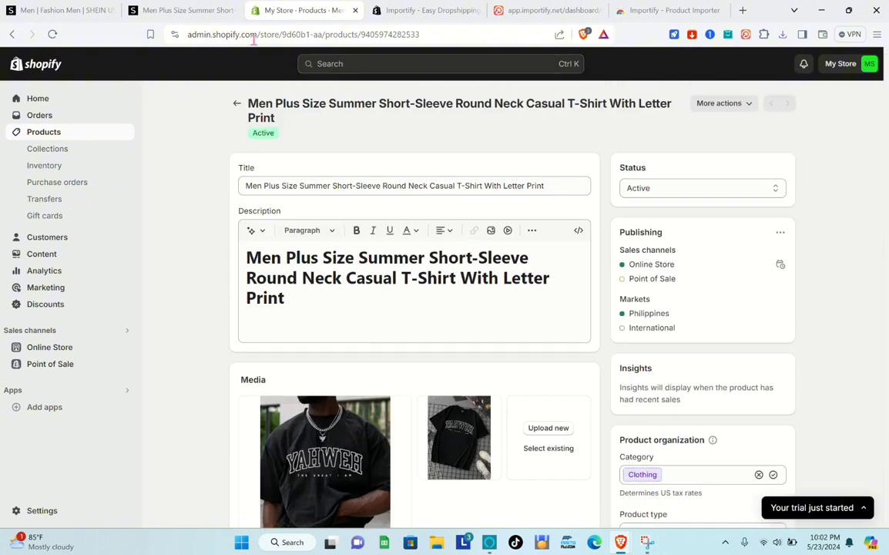
click(236, 104)
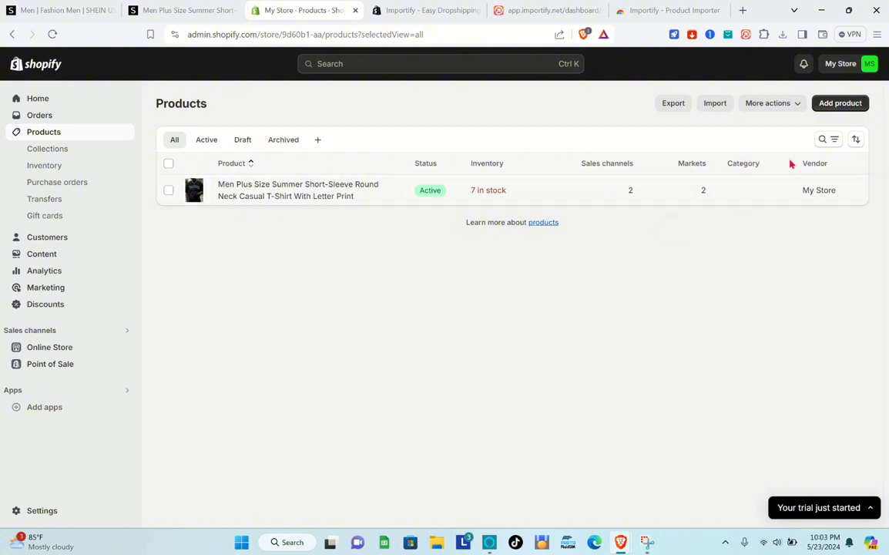
Switch back to SHEIN and open the Women category from its home page.
click(151, 5)
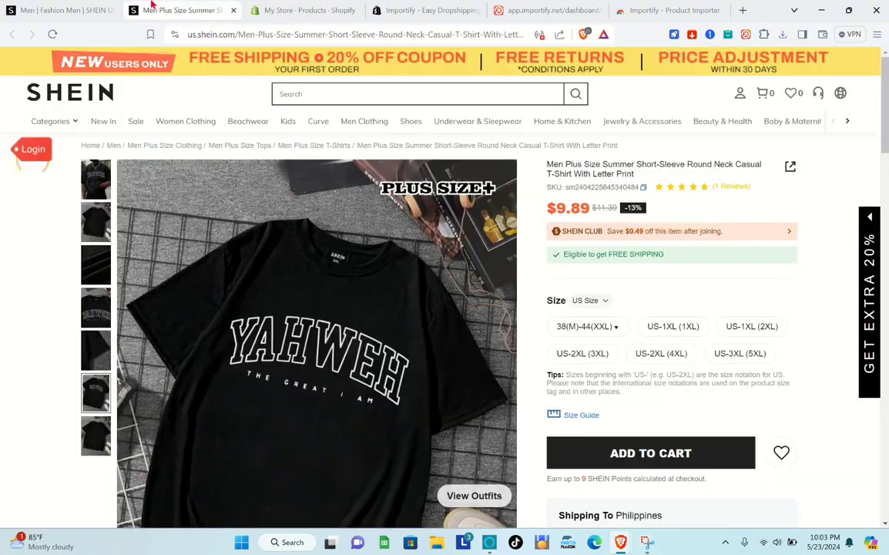
click(107, 11)
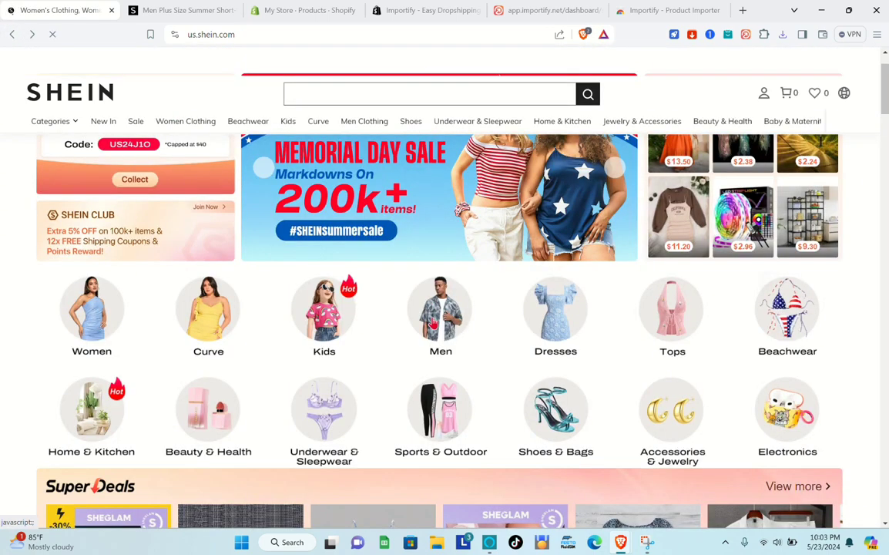
scroll(433, 324, down, 1)
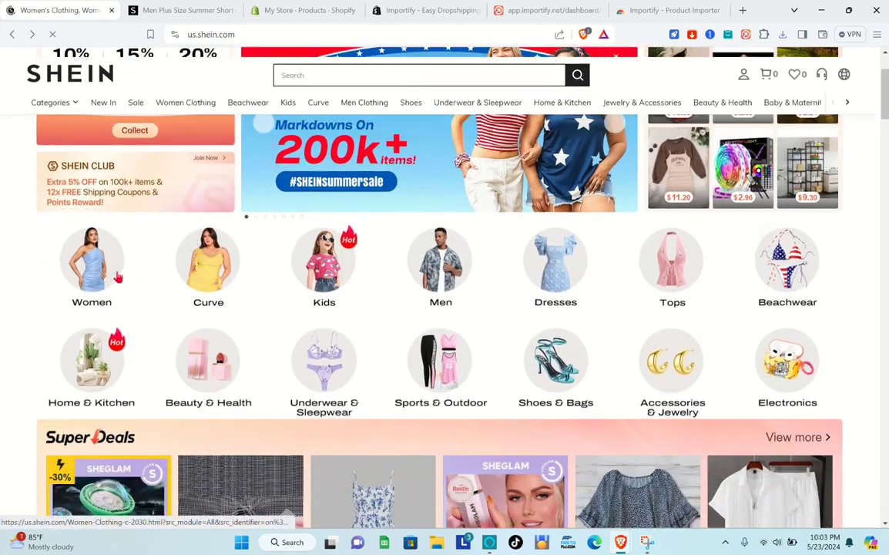
click(113, 273)
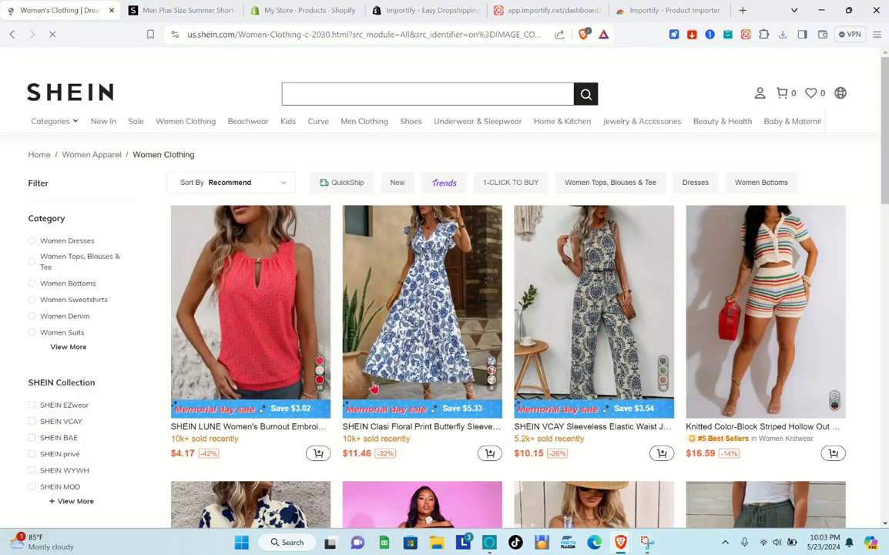
Browse Women Clothing, open the SHEIN Clasi Floral Print Butterfly Sleeve Ruffle Hem Dress and open the Importify extension on its page.
scroll(374, 386, down, 3)
scroll(373, 387, up, 3)
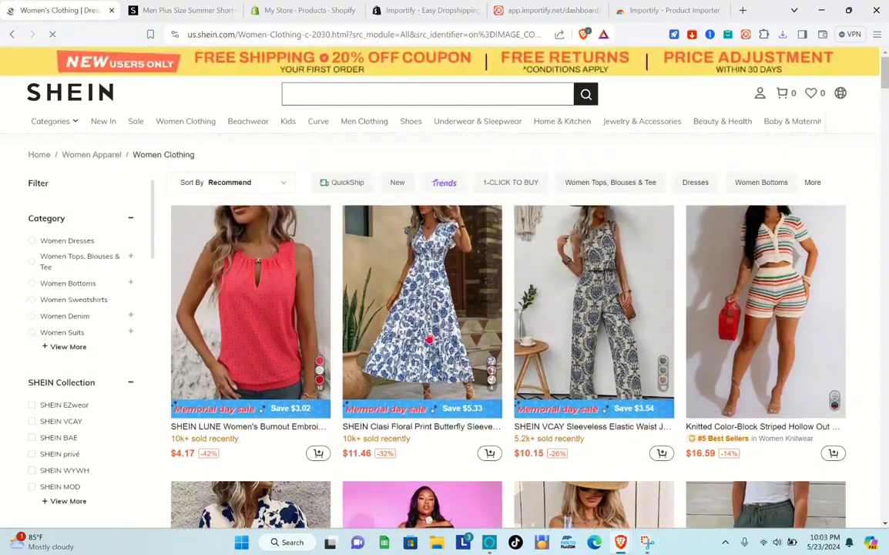
click(479, 240)
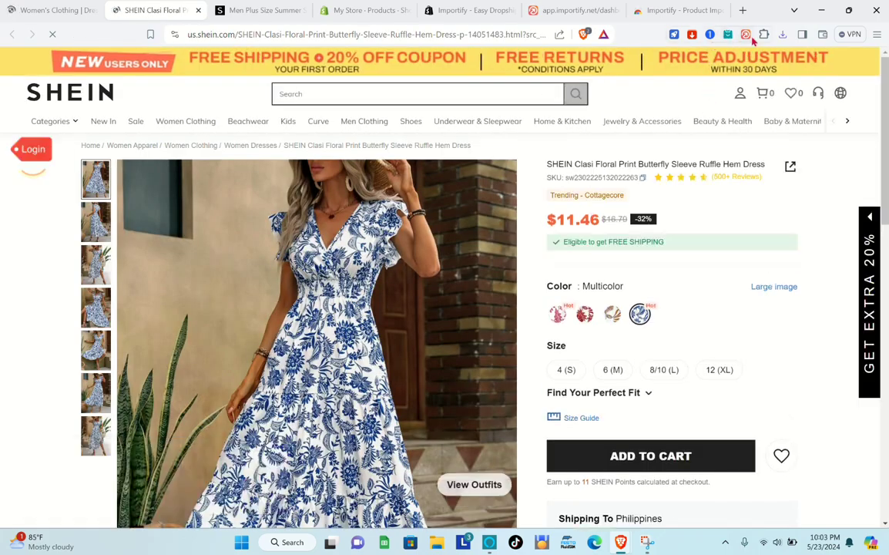
click(748, 36)
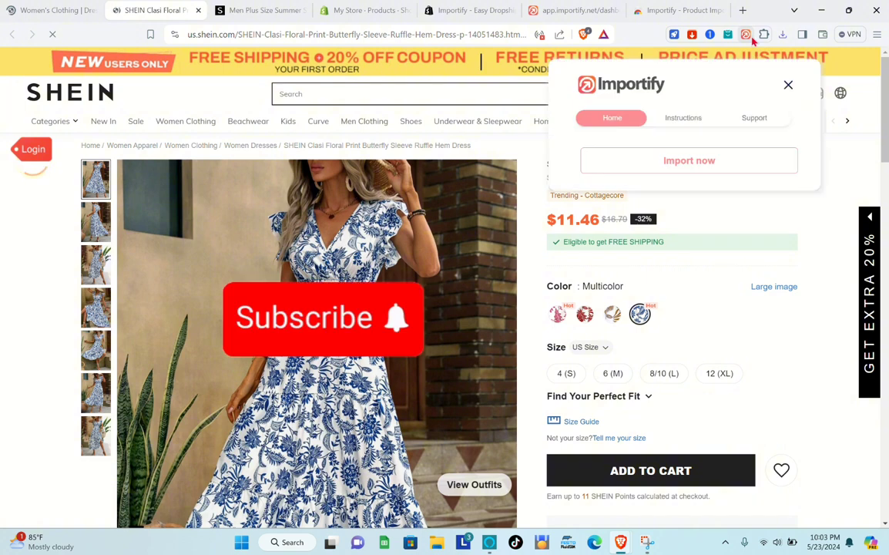